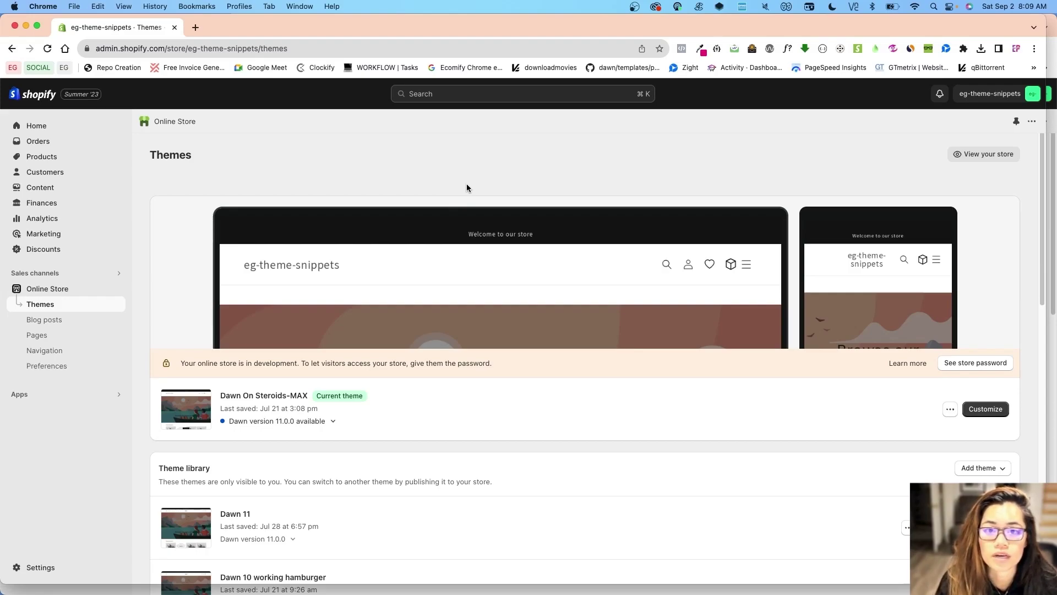
From the Apps sidebar menu, show all recommended apps, including Shopify's free Product Reviews app.
{"action": "left_click", "coordinate": [43, 394]}
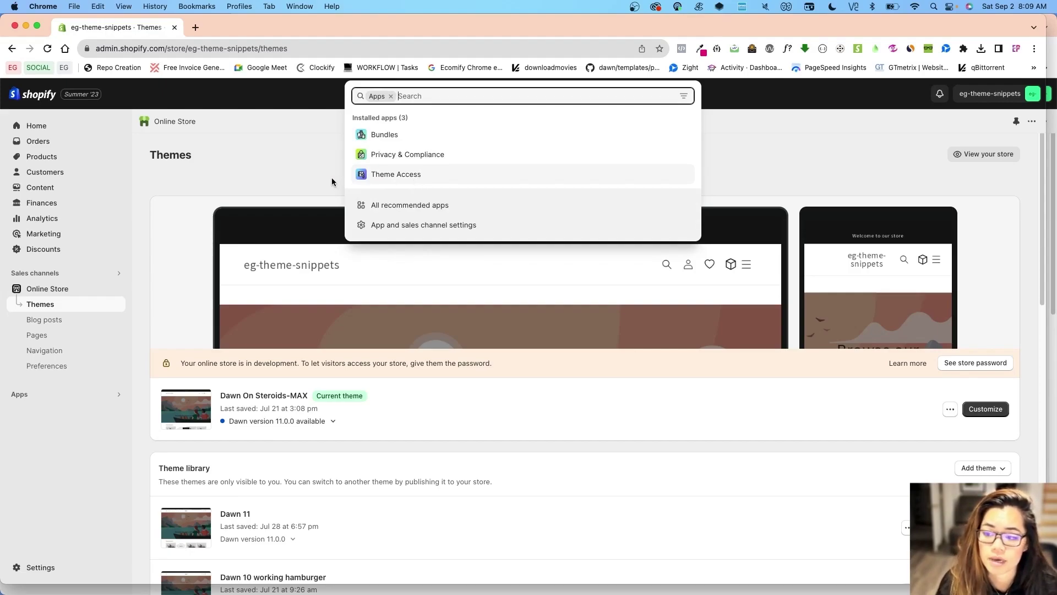
{"action": "left_click", "coordinate": [312, 178]}
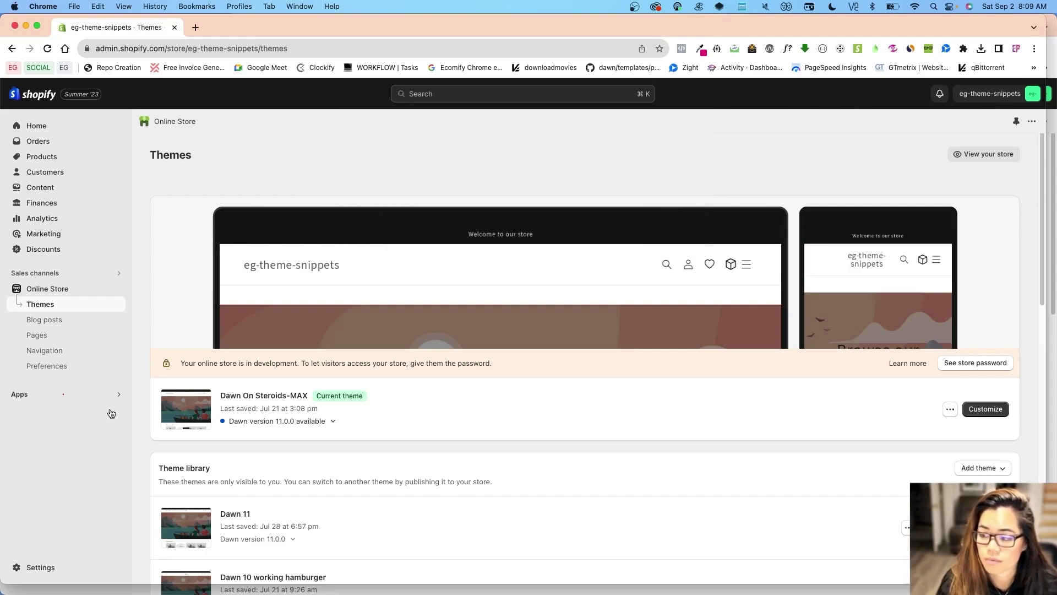
{"action": "left_click", "coordinate": [61, 394]}
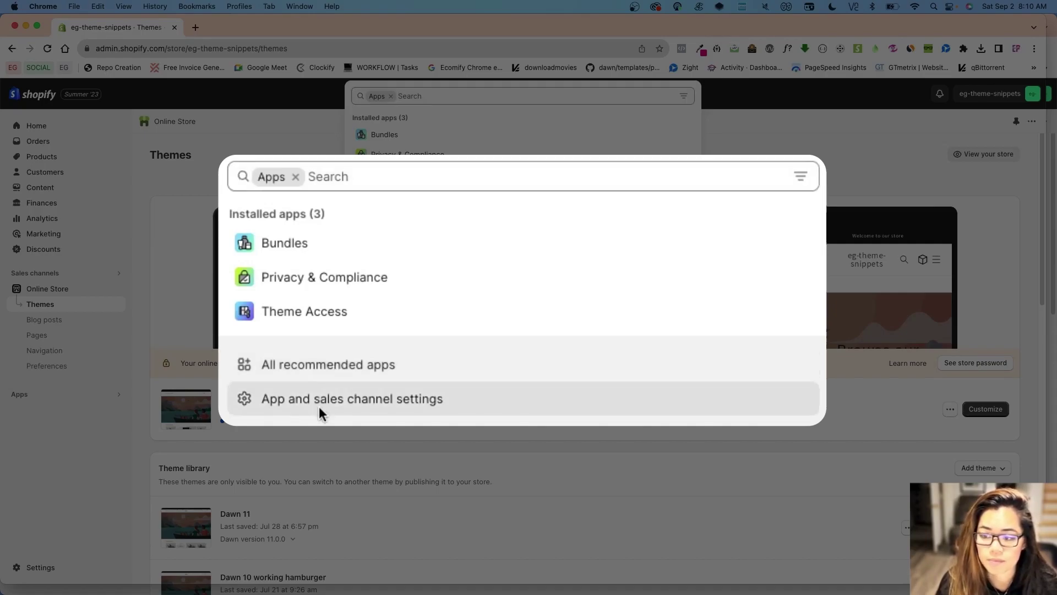
{"action": "left_click", "coordinate": [319, 364]}
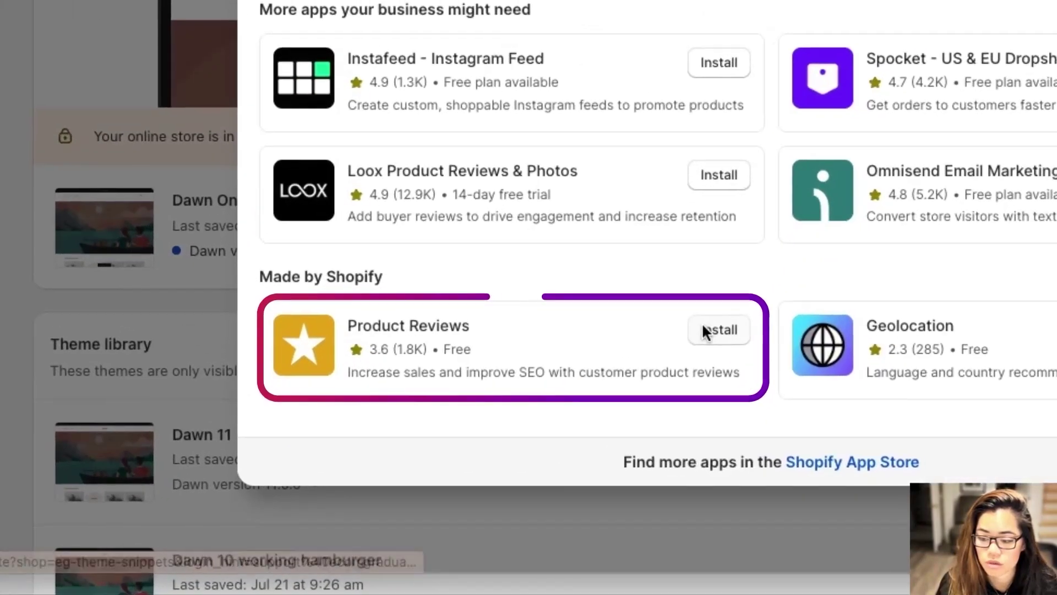
Install Shopify's Product Reviews app and approve it for the store.
{"action": "left_click", "coordinate": [721, 324]}
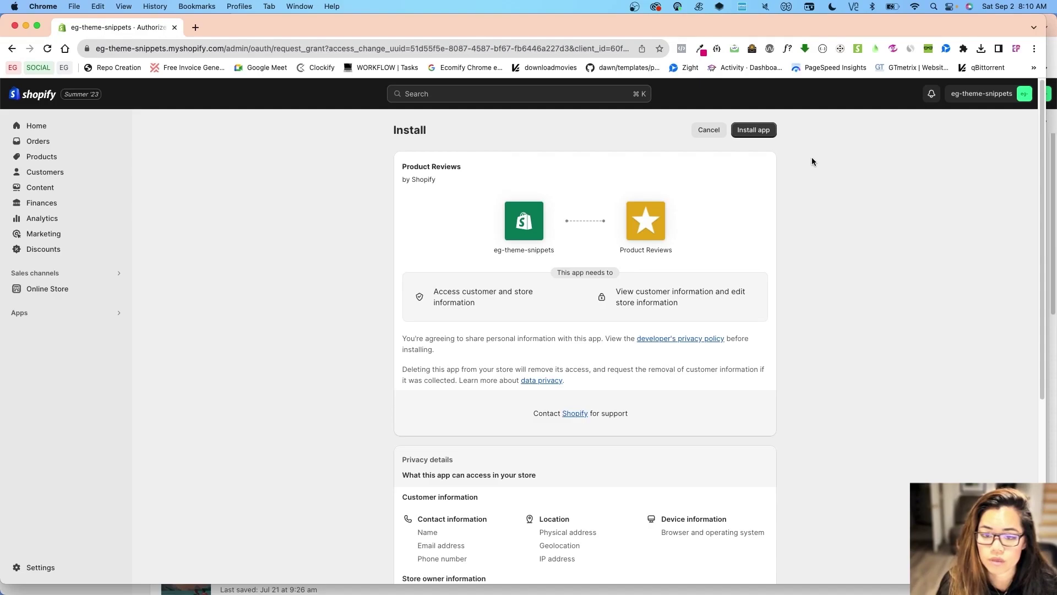
{"action": "left_click", "coordinate": [755, 130]}
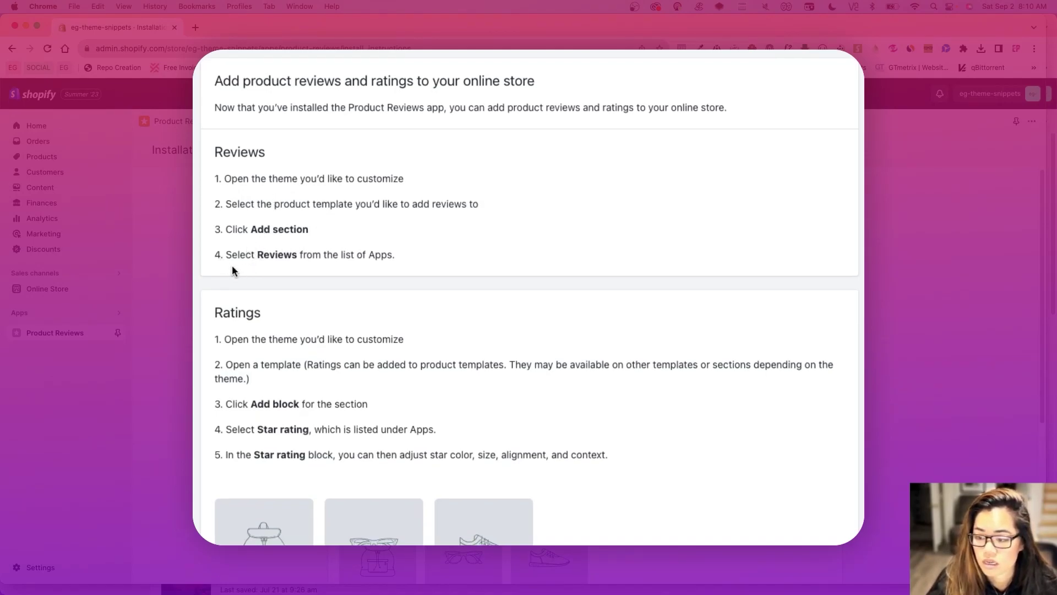
Run Verify and continue on the installation instructions, which reports the review app blocks are missing.
{"action": "scroll", "coordinate": [411, 283], "scroll_direction": "down", "scroll_amount": 5}
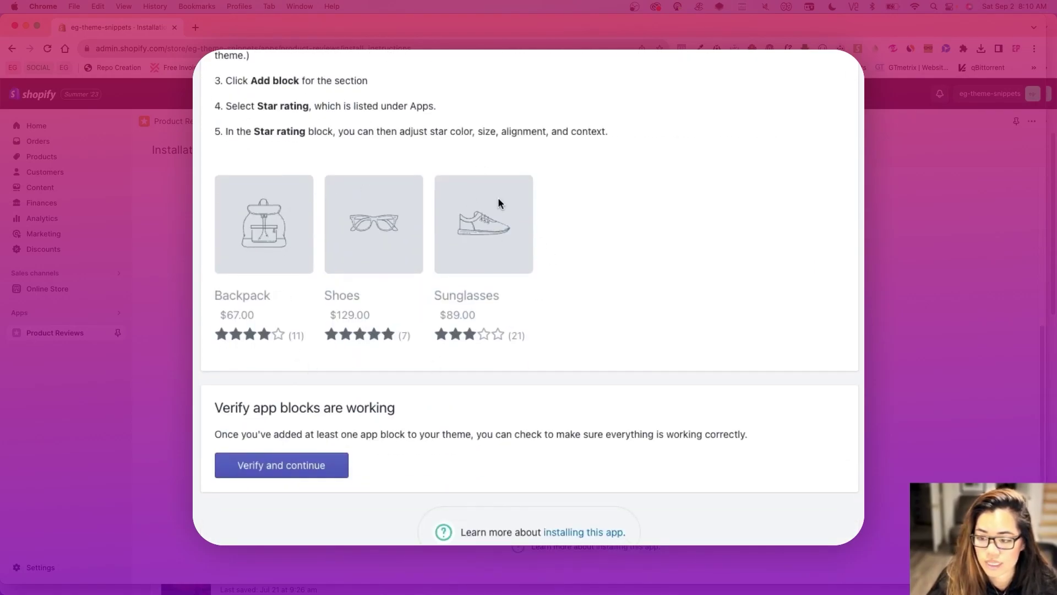
{"action": "scroll", "coordinate": [497, 197], "scroll_direction": "up", "scroll_amount": 5}
{"action": "scroll", "coordinate": [507, 266], "scroll_direction": "down", "scroll_amount": 4}
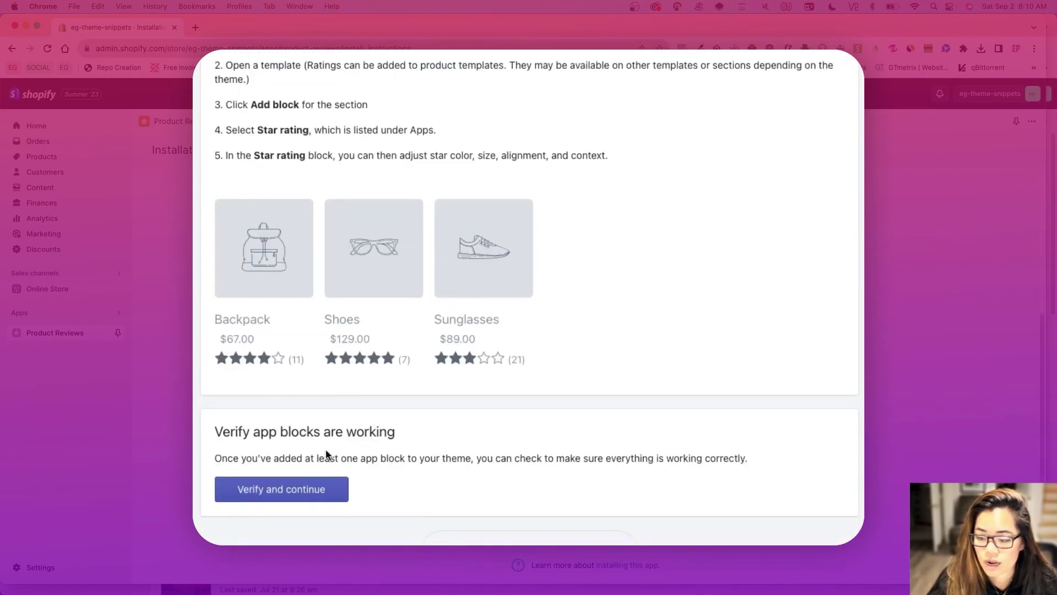
{"action": "left_click", "coordinate": [304, 488]}
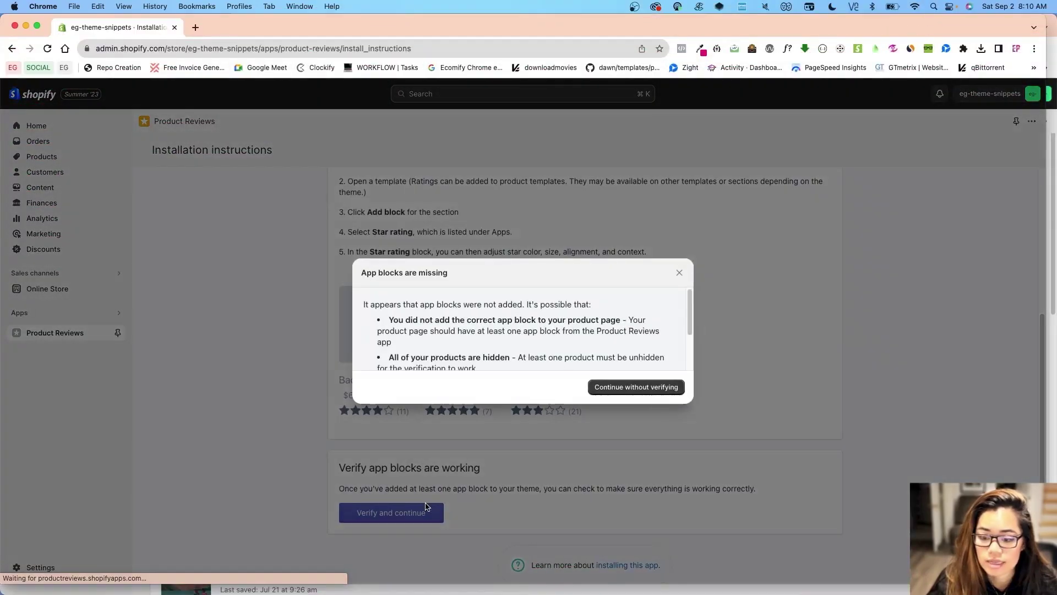
{"action": "scroll", "coordinate": [512, 367], "scroll_direction": "down", "scroll_amount": 2}
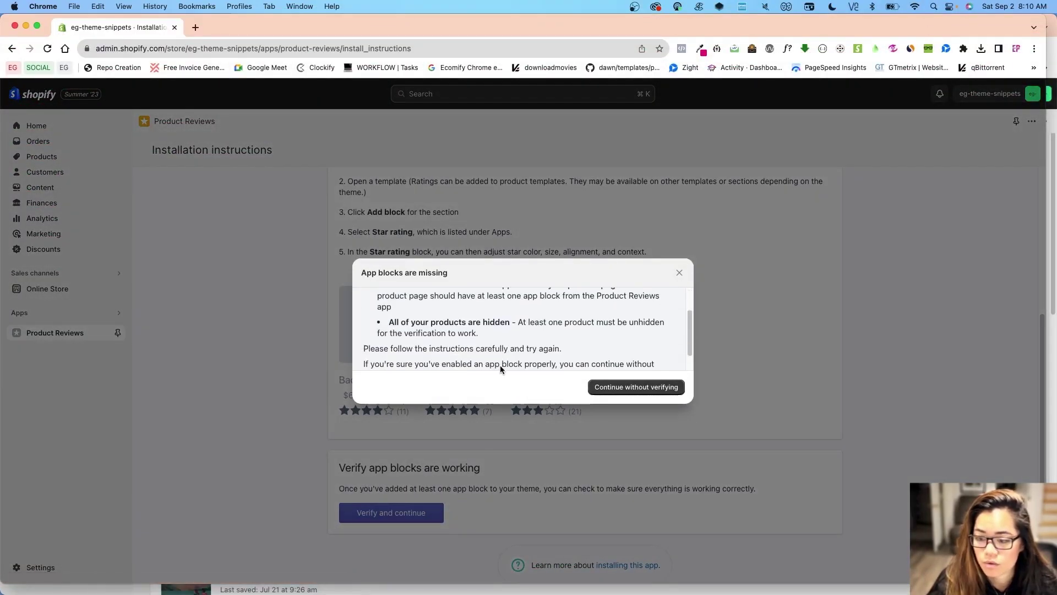
{"action": "scroll", "coordinate": [500, 365], "scroll_direction": "up", "scroll_amount": 2}
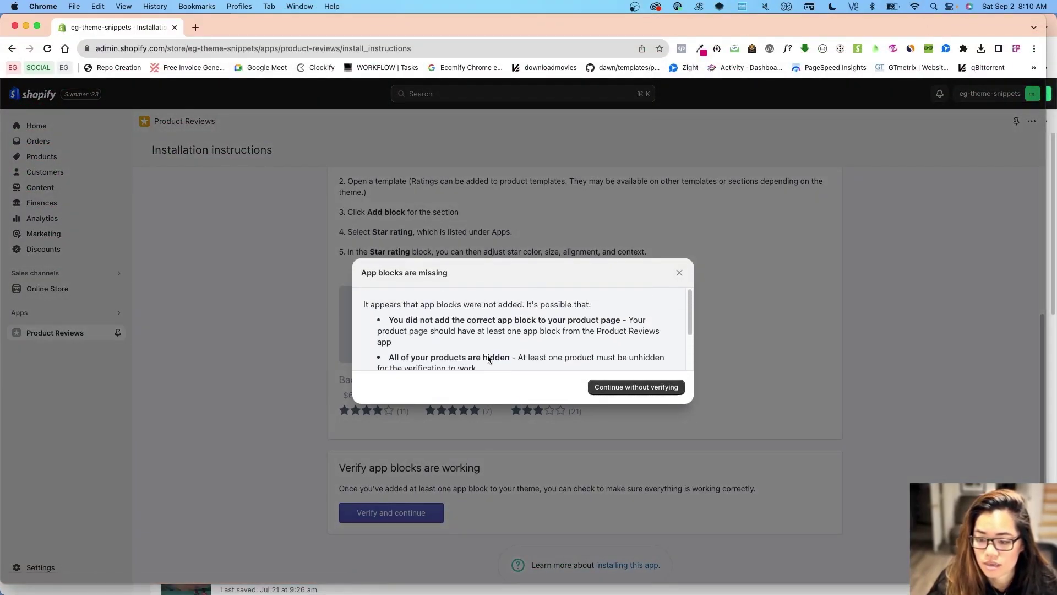
Dismiss the missing-blocks dialog and open the current Dawn On Steroids-MAX theme in the theme editor.
{"action": "left_click", "coordinate": [679, 273]}
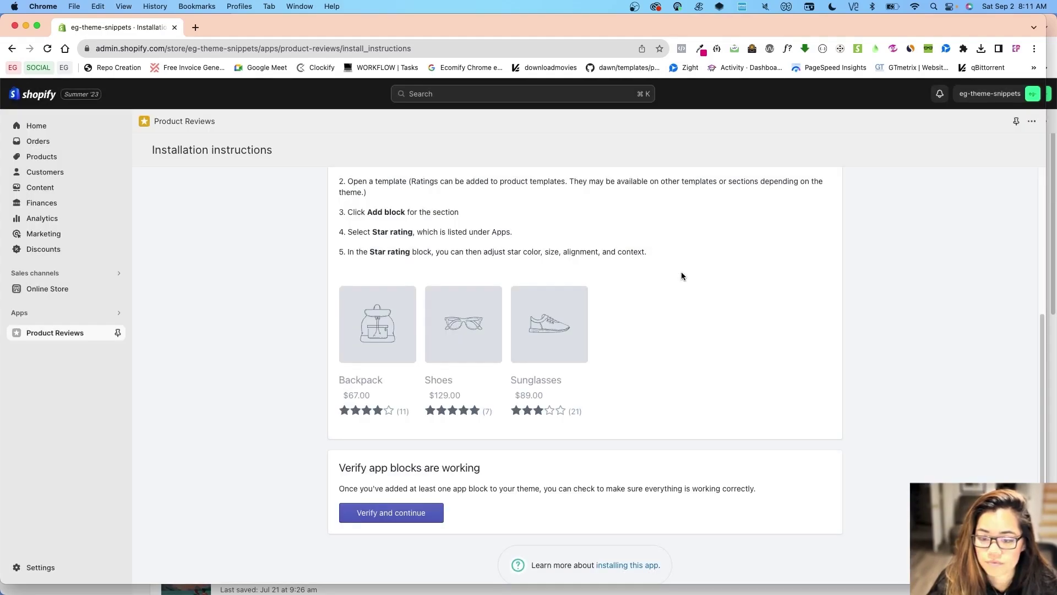
{"action": "left_click", "coordinate": [56, 292], "text": "super"}
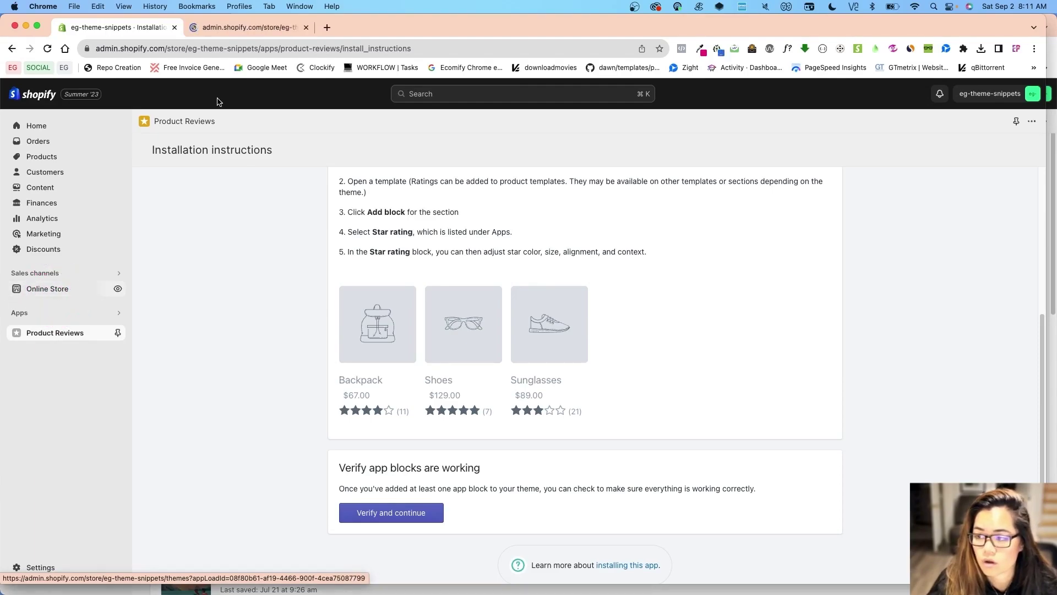
{"action": "left_click", "coordinate": [243, 29]}
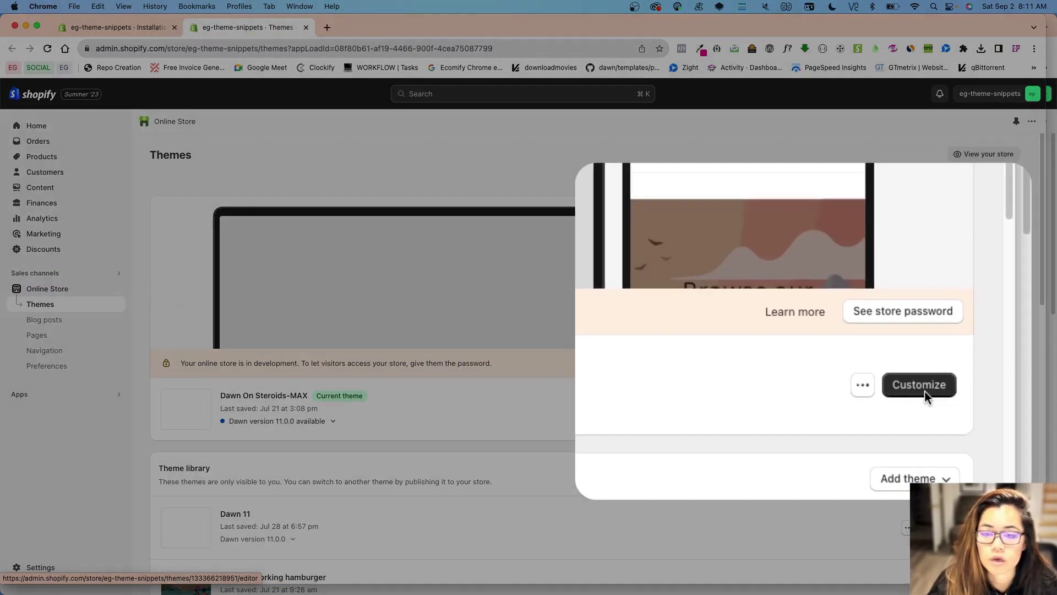
{"action": "left_click", "coordinate": [985, 410]}
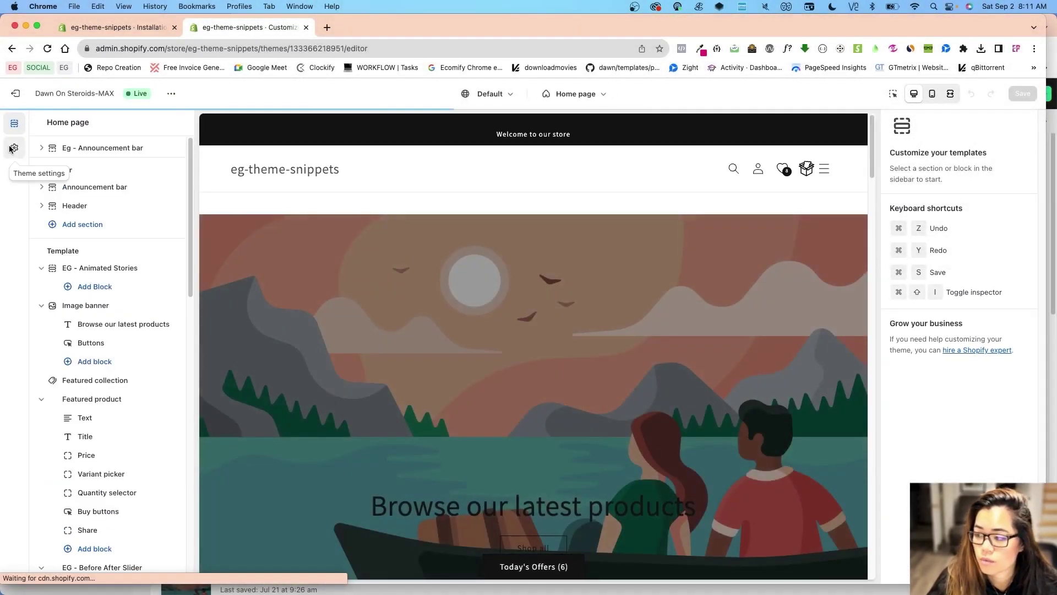
Check the theme's empty App embeds and preview the TWICE AS STRONG COLD BREW product page.
{"action": "left_click", "coordinate": [14, 147]}
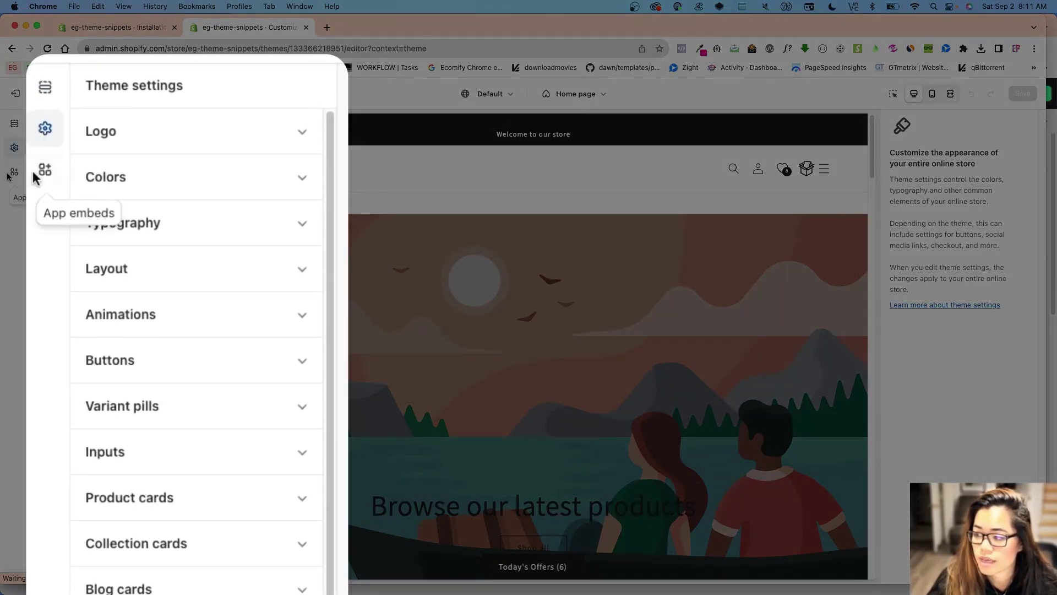
{"action": "left_click", "coordinate": [14, 173]}
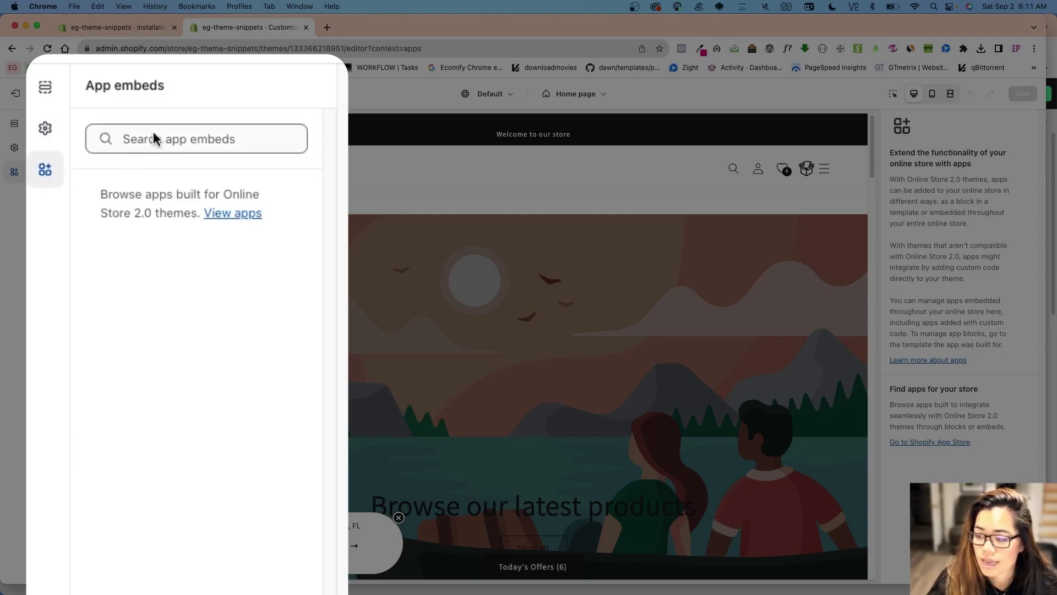
{"action": "left_click", "coordinate": [78, 150]}
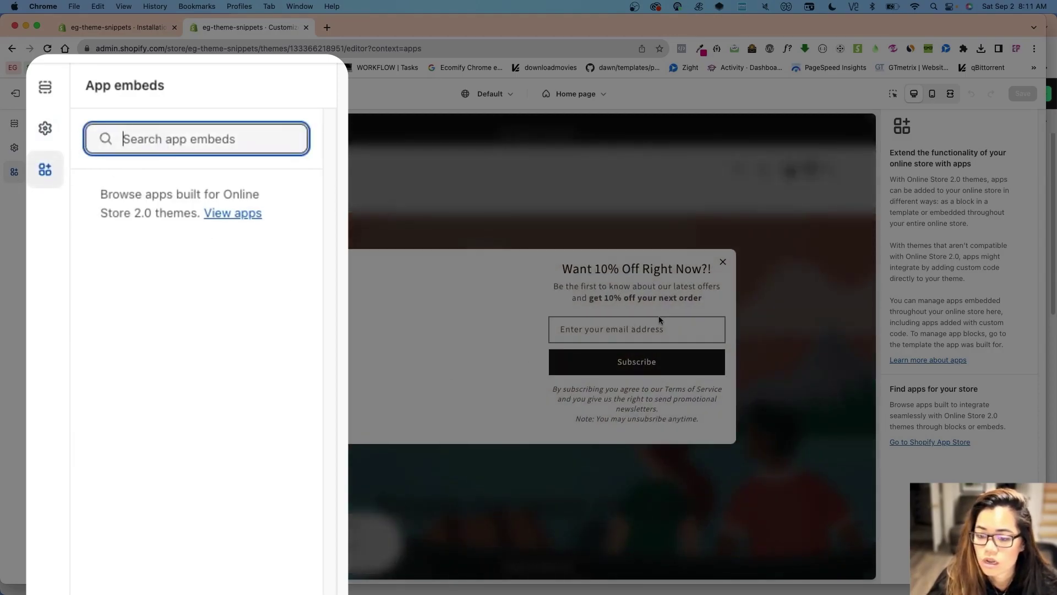
{"action": "left_click", "coordinate": [328, 346]}
{"action": "scroll", "coordinate": [328, 346], "scroll_direction": "down", "scroll_amount": 10}
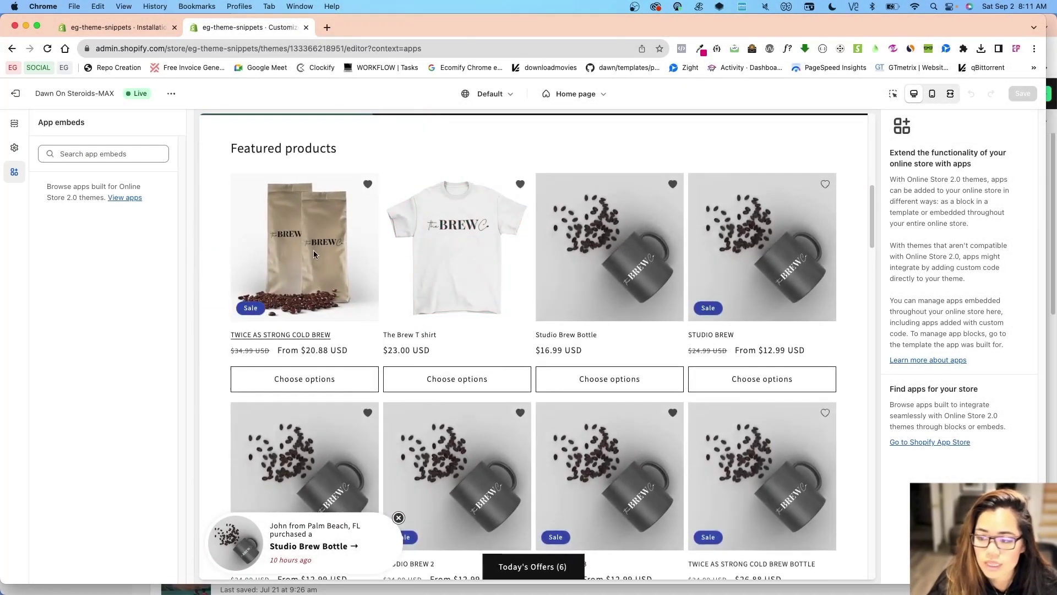
{"action": "left_click", "coordinate": [312, 250]}
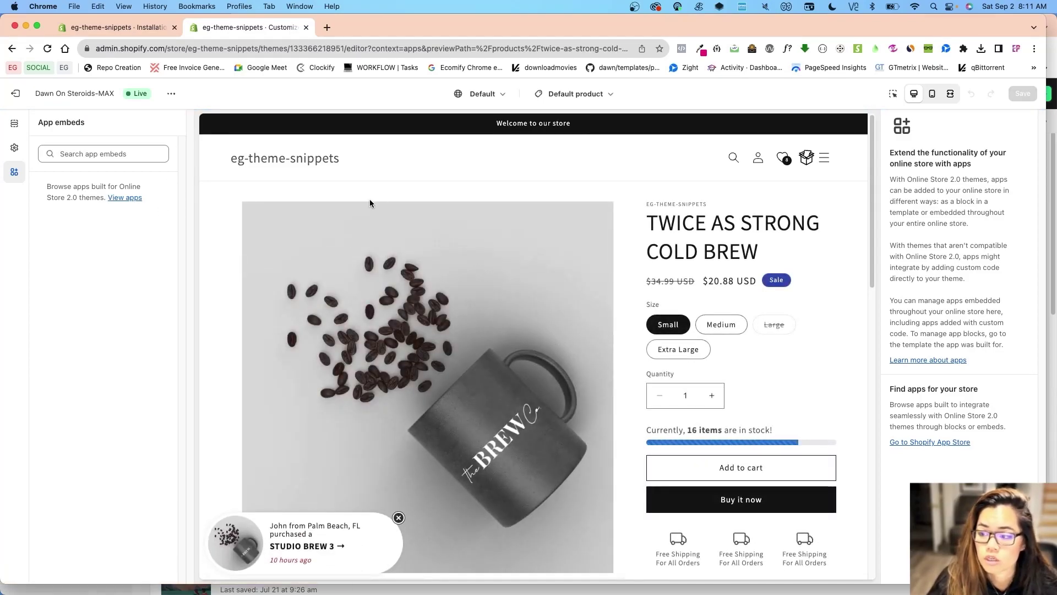
{"action": "left_click", "coordinate": [318, 160]}
{"action": "scroll", "coordinate": [445, 401], "scroll_direction": "down", "scroll_amount": 8}
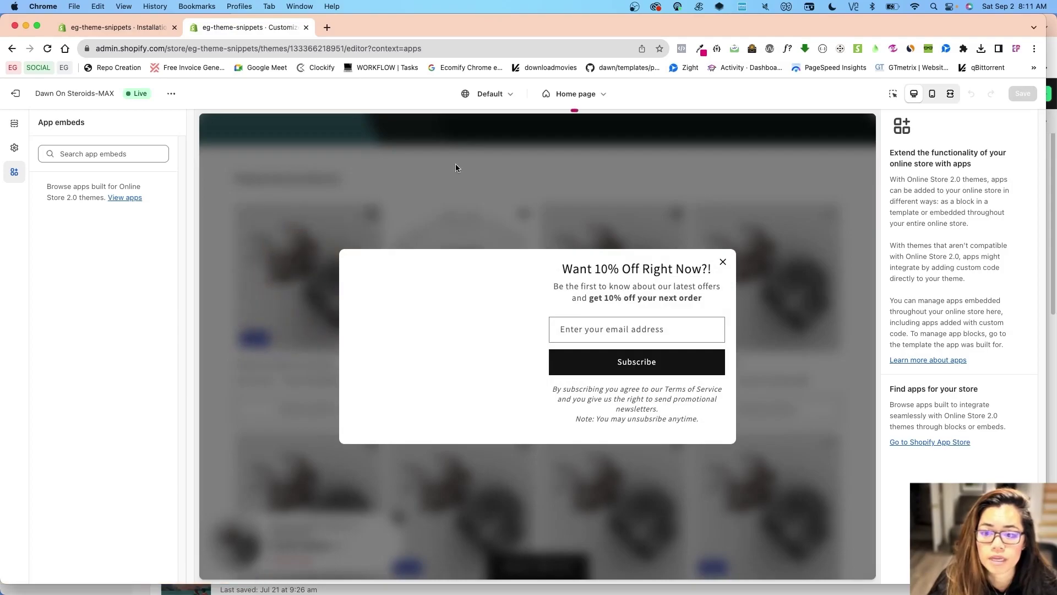
Choose Products > Default product in the template list and start a new section under Related products.
{"action": "left_click", "coordinate": [598, 93]}
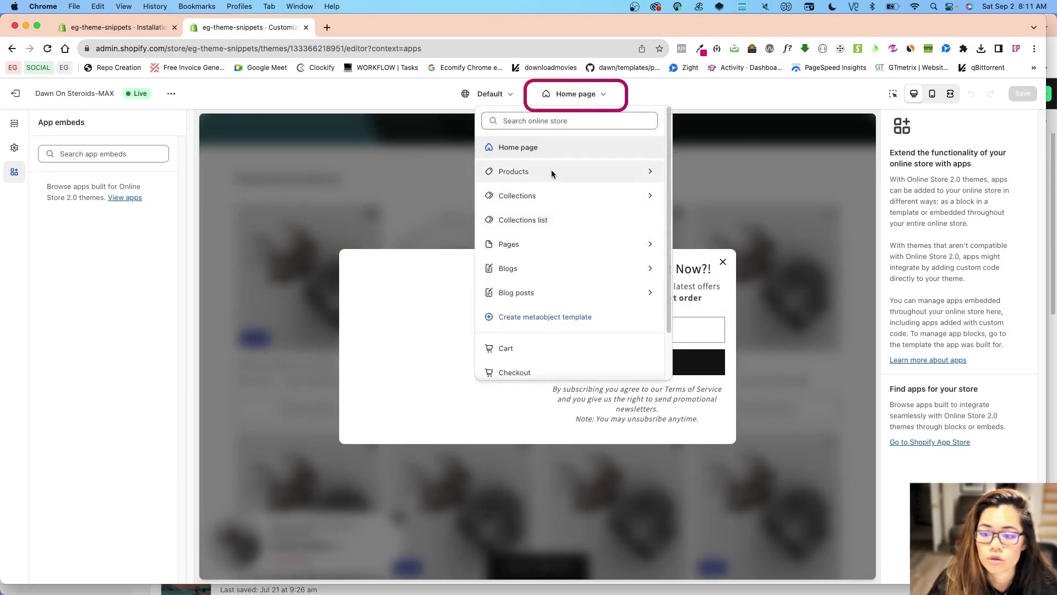
{"action": "left_click", "coordinate": [548, 171]}
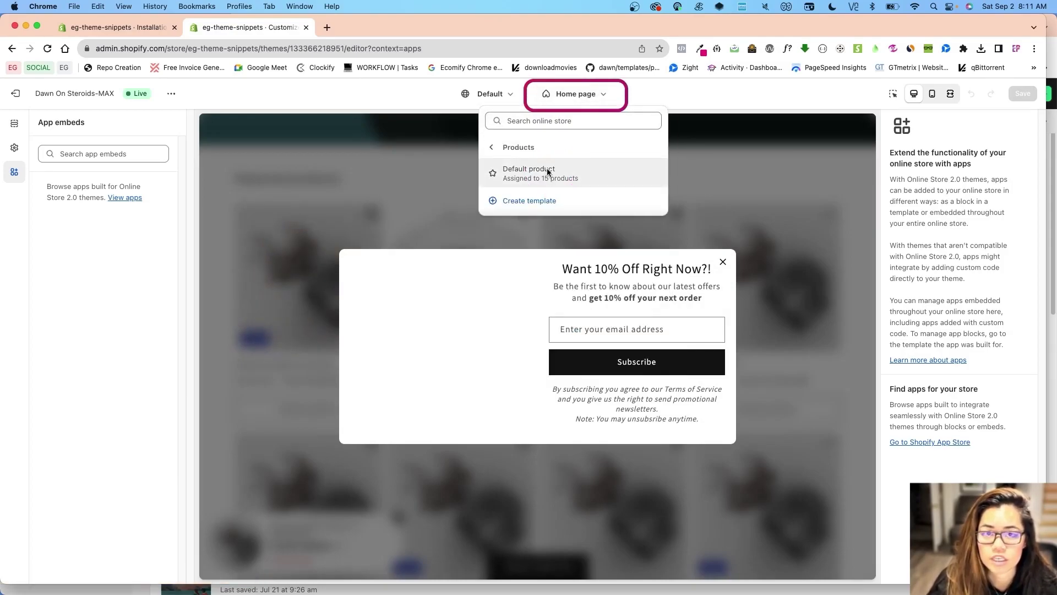
{"action": "left_click", "coordinate": [540, 171]}
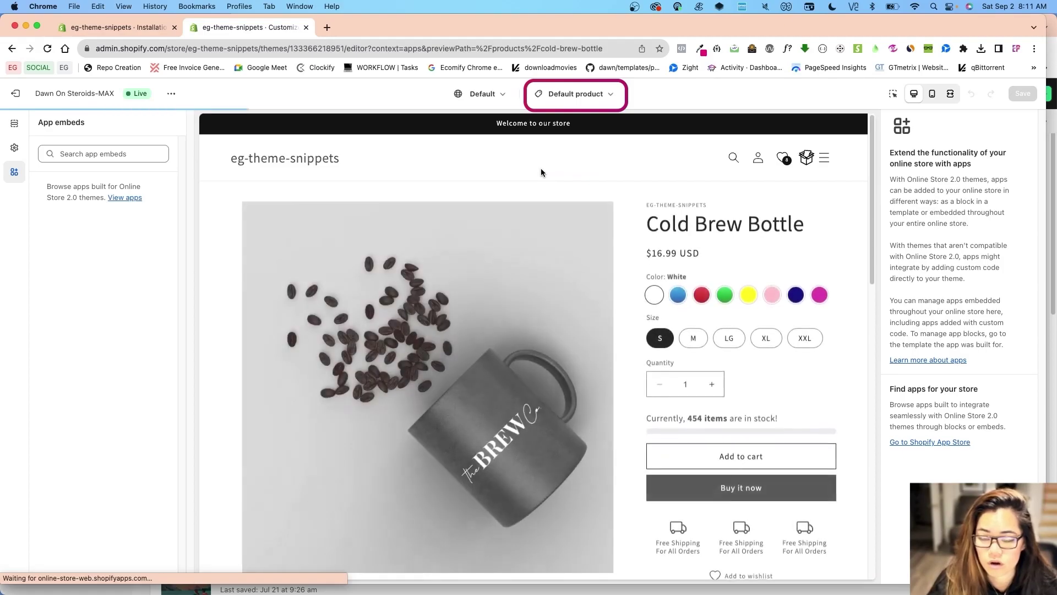
{"action": "scroll", "coordinate": [554, 289], "scroll_direction": "down", "scroll_amount": 1}
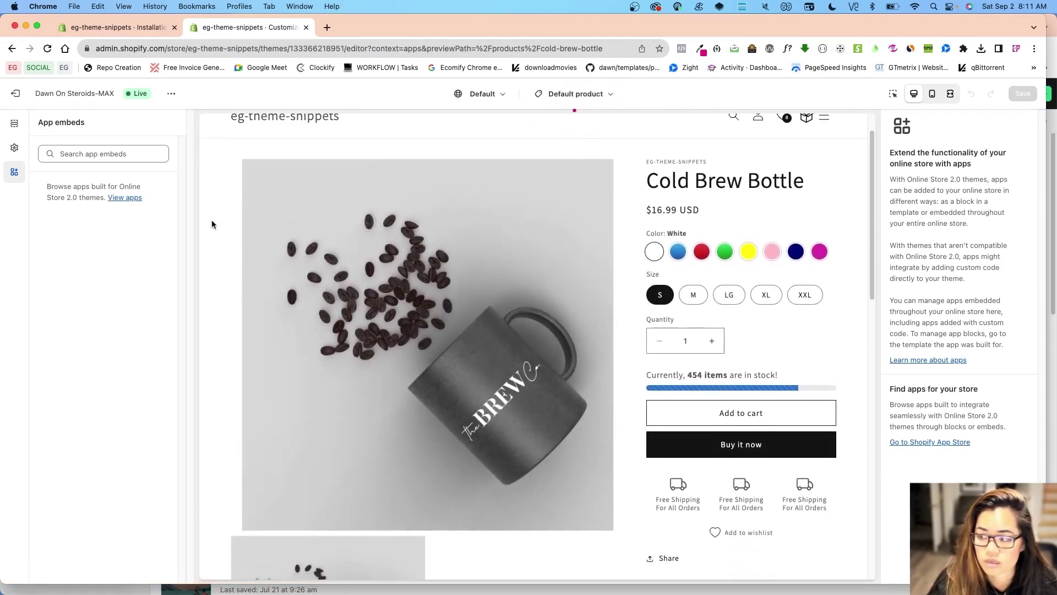
{"action": "left_click", "coordinate": [15, 148]}
{"action": "left_click", "coordinate": [15, 123]}
{"action": "scroll", "coordinate": [99, 396], "scroll_direction": "down", "scroll_amount": 5}
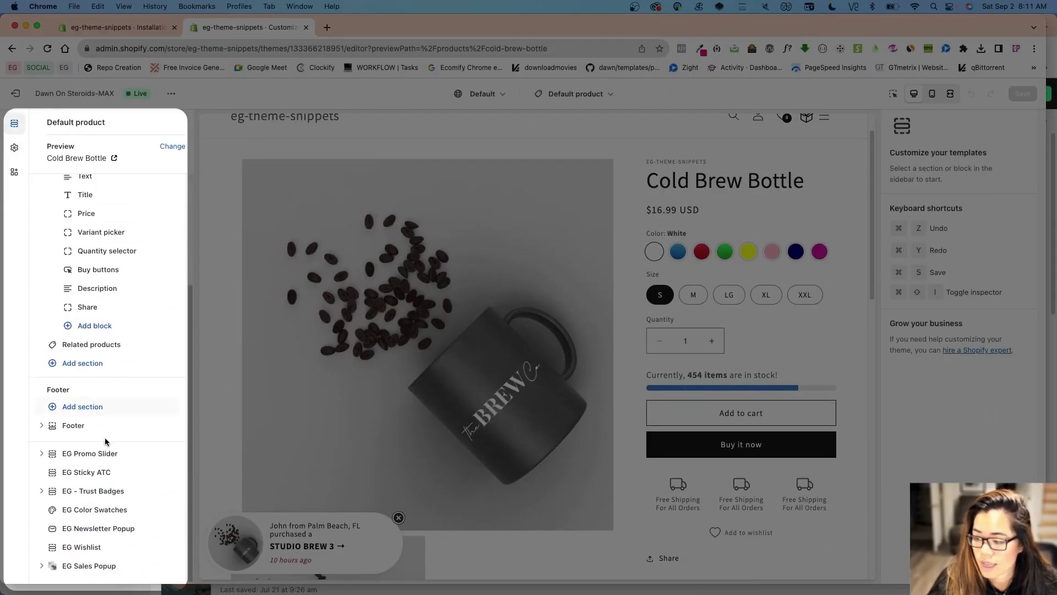
{"action": "left_click", "coordinate": [97, 363]}
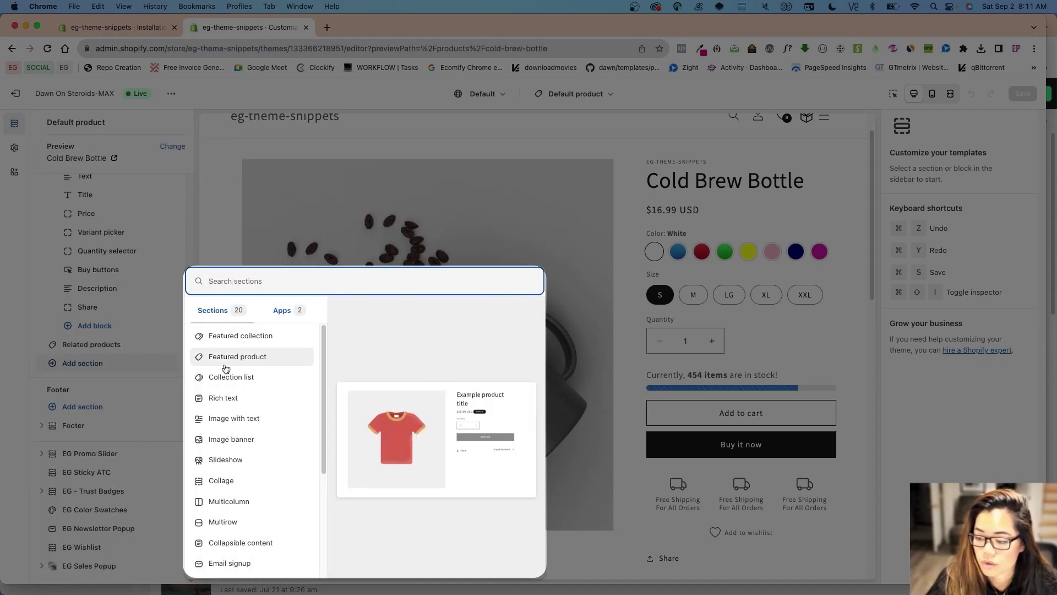
Add the Reviews app block to the Default product template from the Apps list.
{"action": "left_click", "coordinate": [287, 311]}
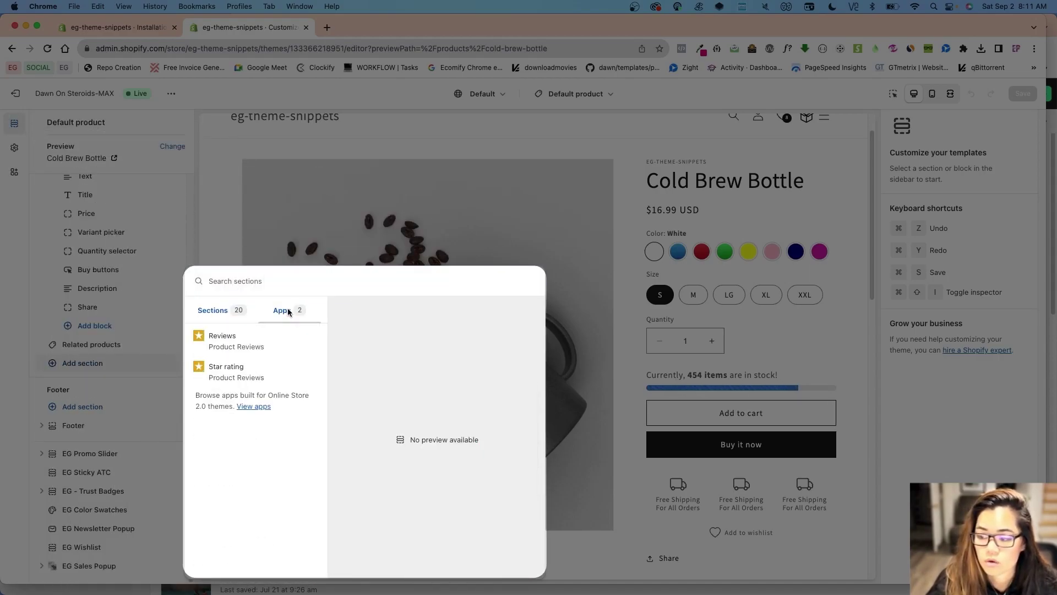
{"action": "left_click", "coordinate": [226, 311]}
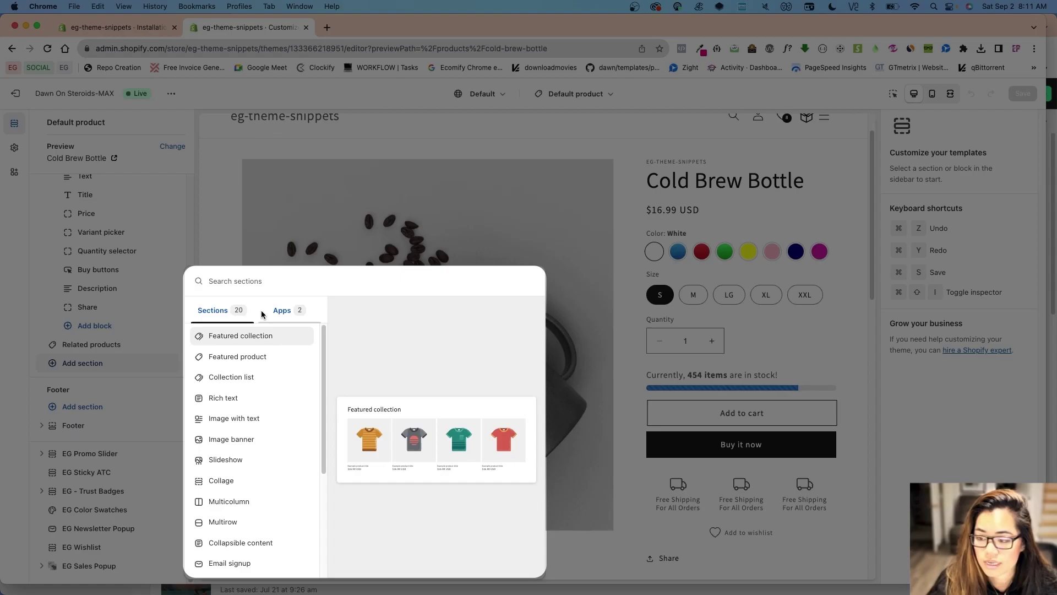
{"action": "left_click", "coordinate": [281, 311]}
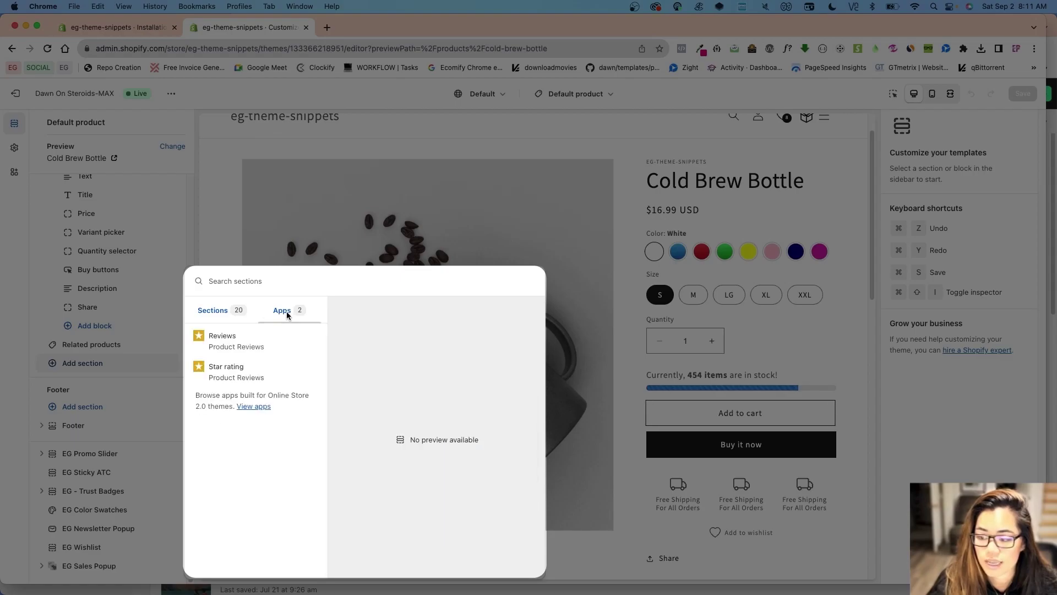
{"action": "left_click", "coordinate": [239, 343]}
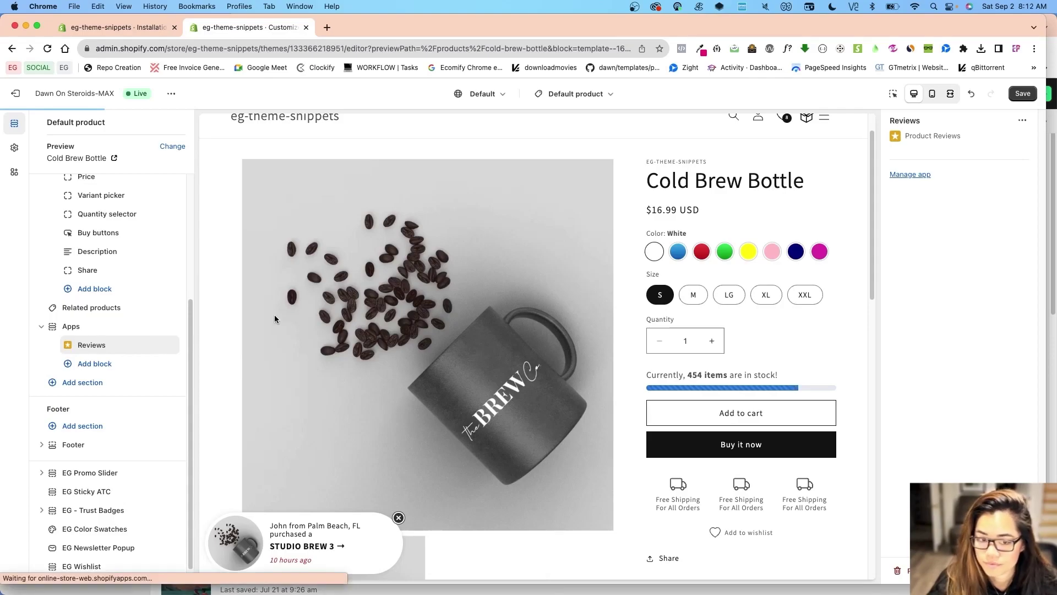
Move the Apps section above Related products and save the template.
{"action": "scroll", "coordinate": [528, 381], "scroll_direction": "down", "scroll_amount": 15}
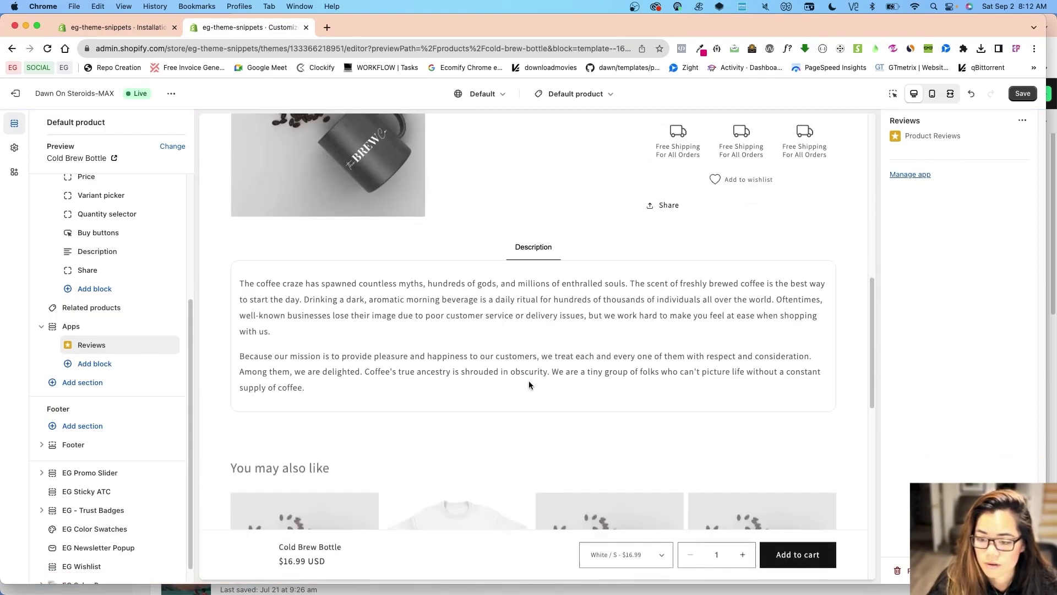
{"action": "scroll", "coordinate": [522, 398], "scroll_direction": "up", "scroll_amount": 3}
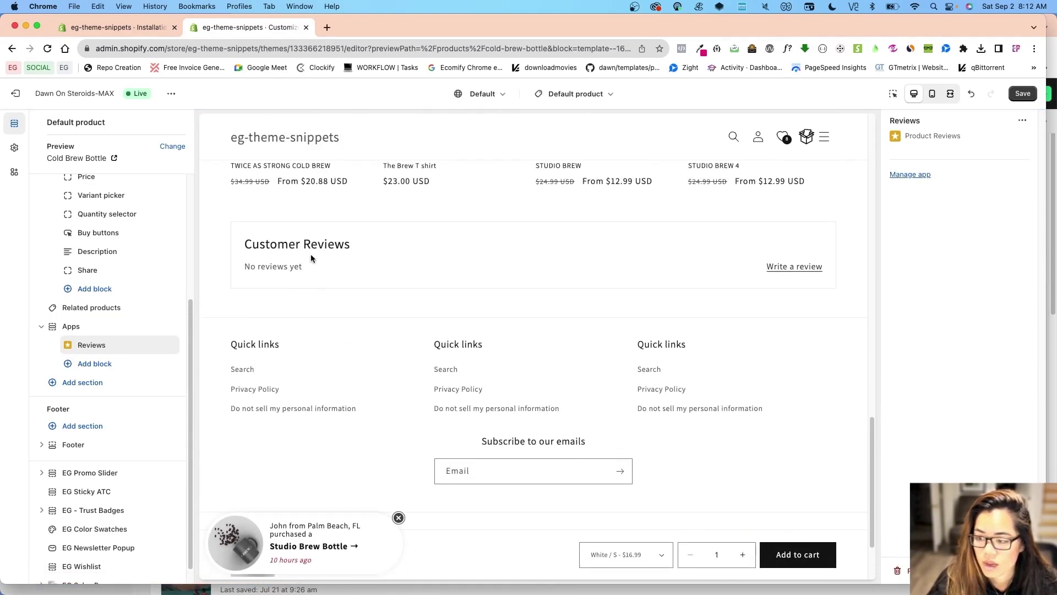
{"action": "scroll", "coordinate": [169, 329], "scroll_direction": "up", "scroll_amount": 5}
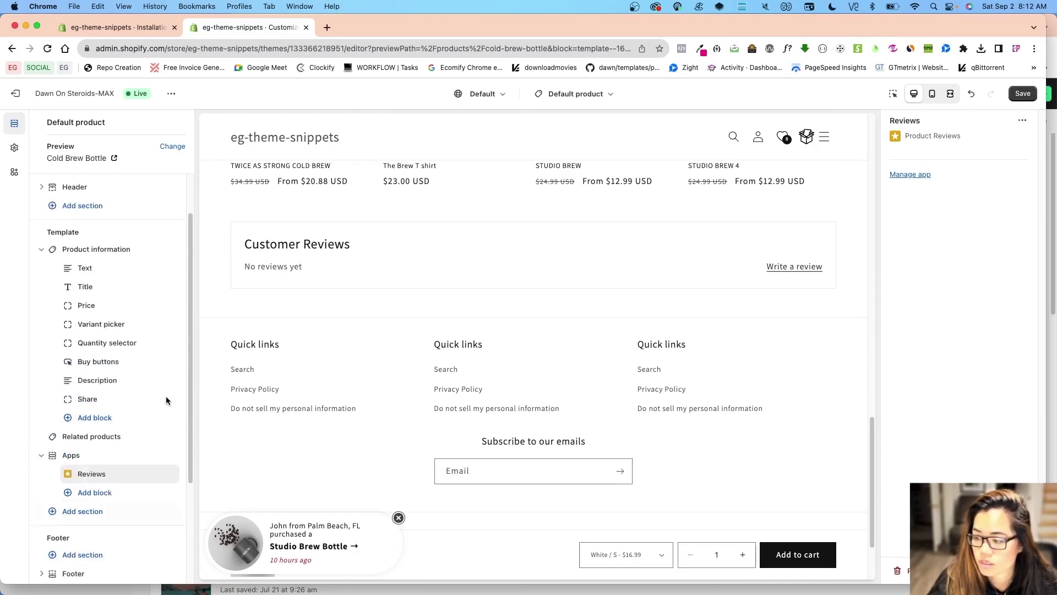
{"action": "mouse_move", "coordinate": [172, 470]}
{"action": "left_mouse_down"}
{"action": "mouse_move", "coordinate": [171, 494]}
{"action": "mouse_move", "coordinate": [172, 453]}
{"action": "left_mouse_up"}
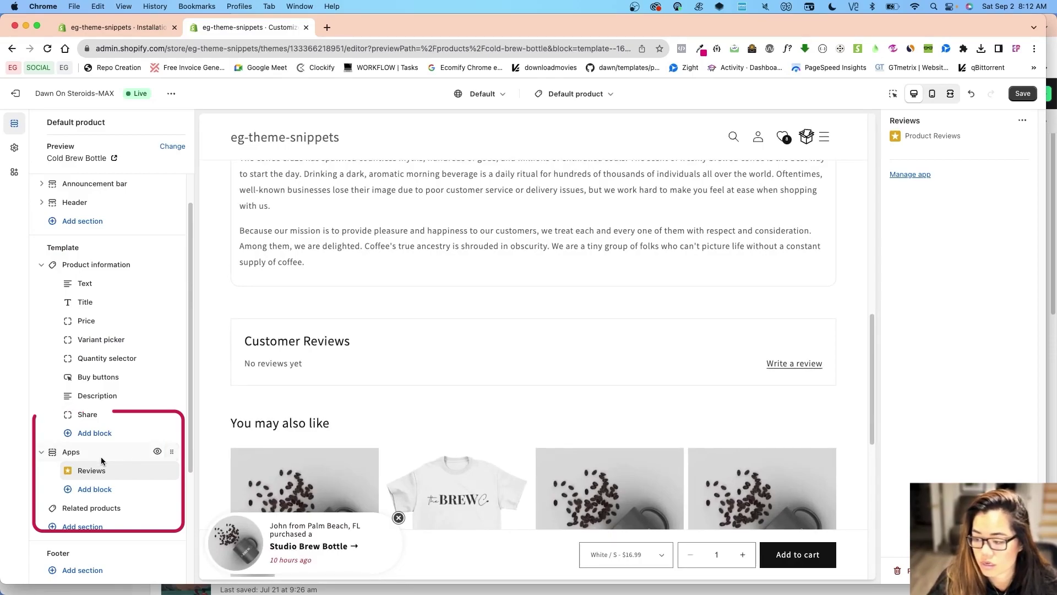
{"action": "scroll", "coordinate": [127, 492], "scroll_direction": "down", "scroll_amount": 2}
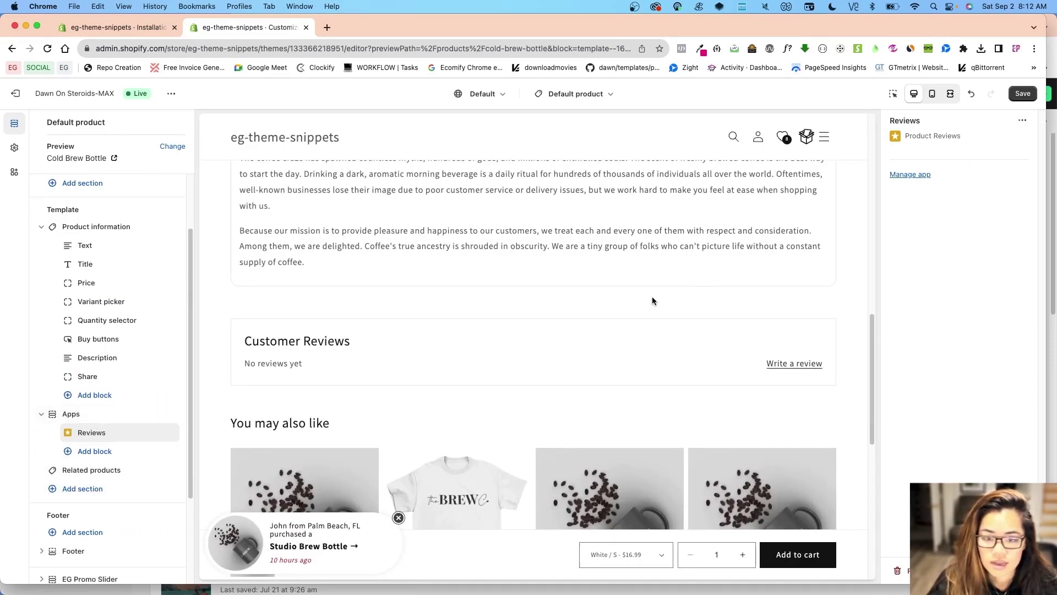
{"action": "scroll", "coordinate": [651, 296], "scroll_direction": "up", "scroll_amount": 1}
{"action": "left_click", "coordinate": [1022, 94]}
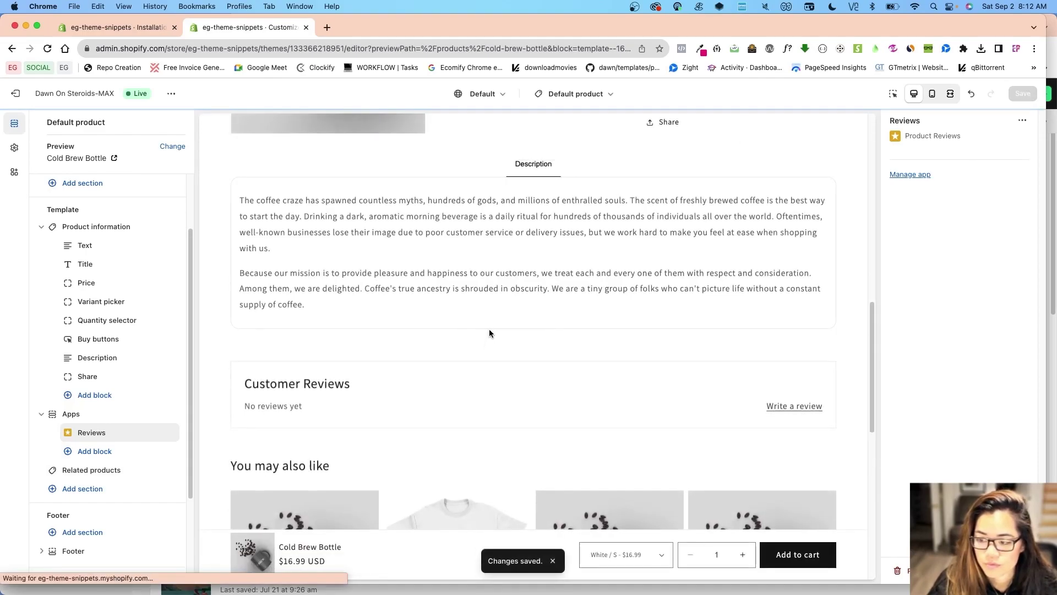
{"action": "left_click", "coordinate": [171, 93]}
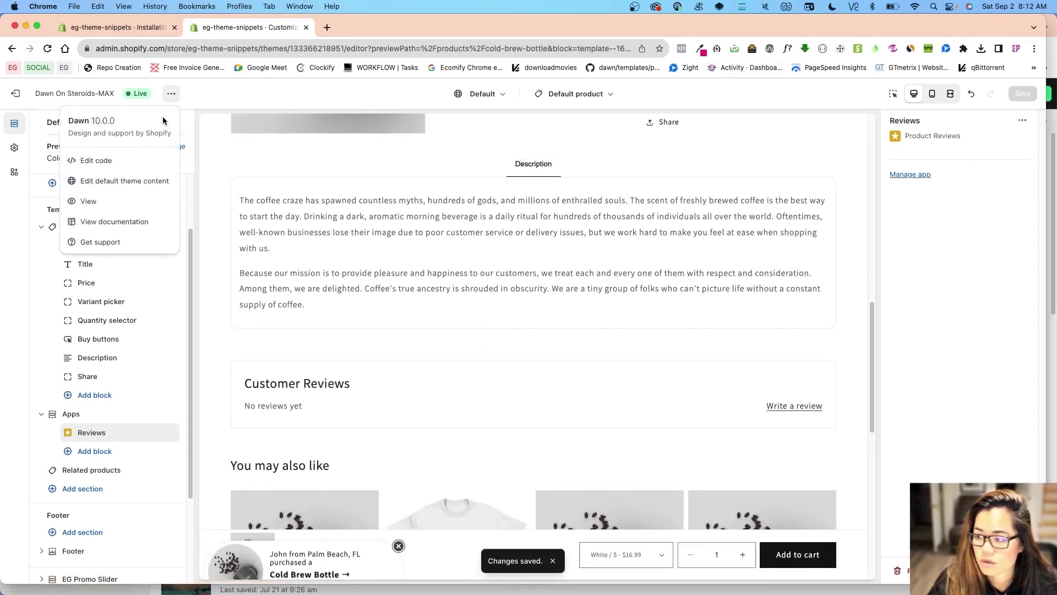
View the live store's TWICE AS STRONG COLD BREW page to confirm Customer Reviews, then return to the instructions.
{"action": "left_click", "coordinate": [114, 203]}
{"action": "scroll", "coordinate": [394, 273], "scroll_direction": "down", "scroll_amount": 10}
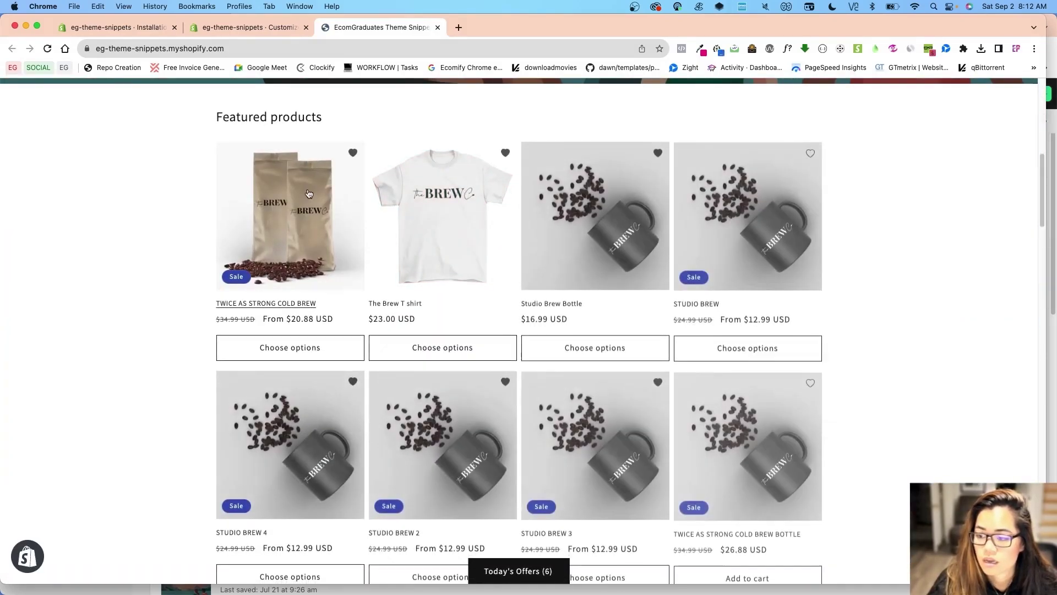
{"action": "left_click", "coordinate": [308, 193]}
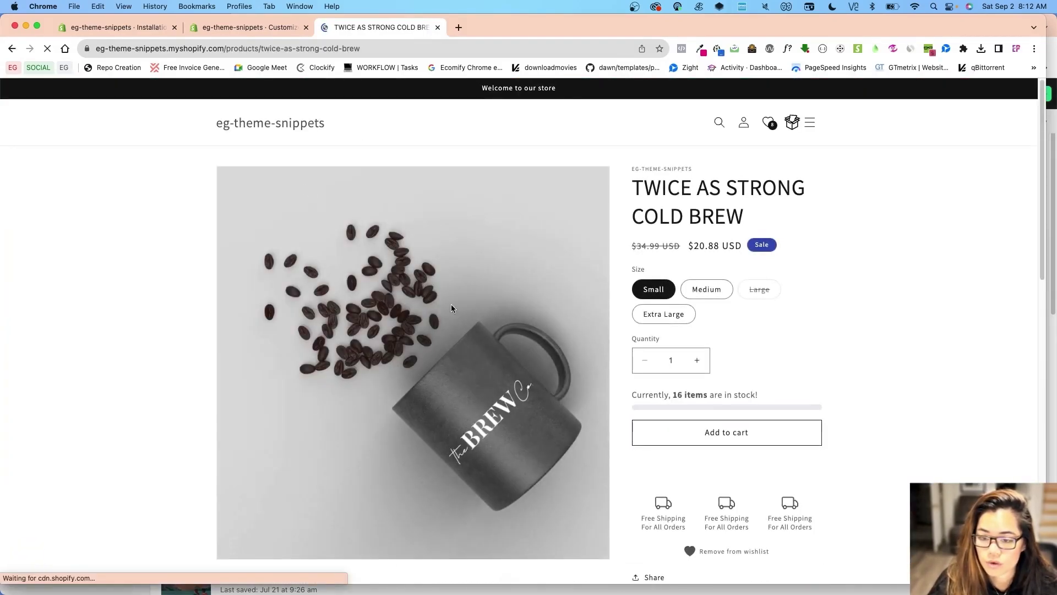
{"action": "scroll", "coordinate": [622, 401], "scroll_direction": "down", "scroll_amount": 6}
{"action": "scroll", "coordinate": [577, 407], "scroll_direction": "down", "scroll_amount": 4}
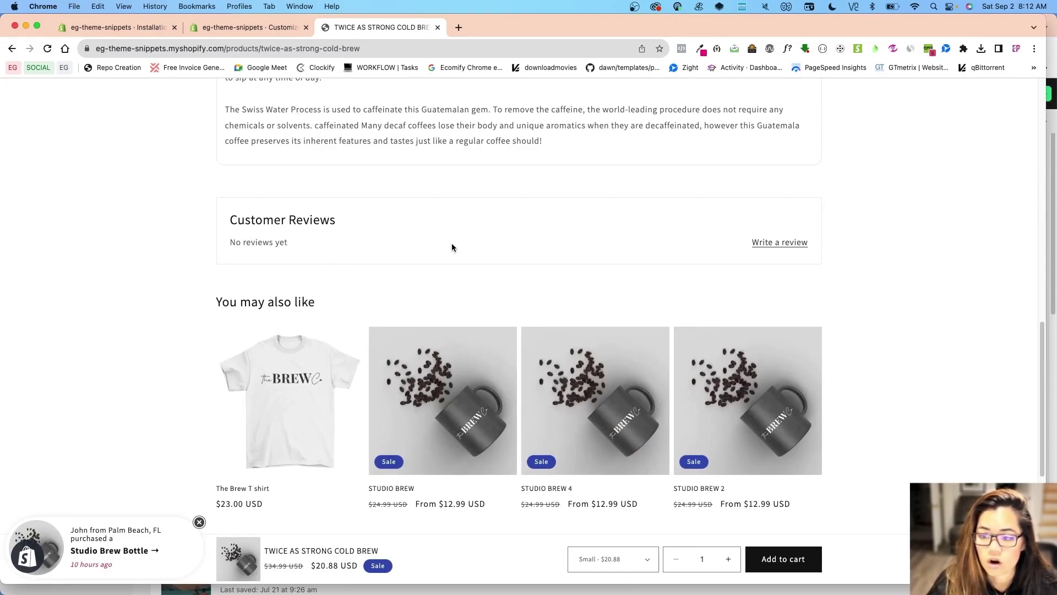
{"action": "left_click", "coordinate": [145, 28]}
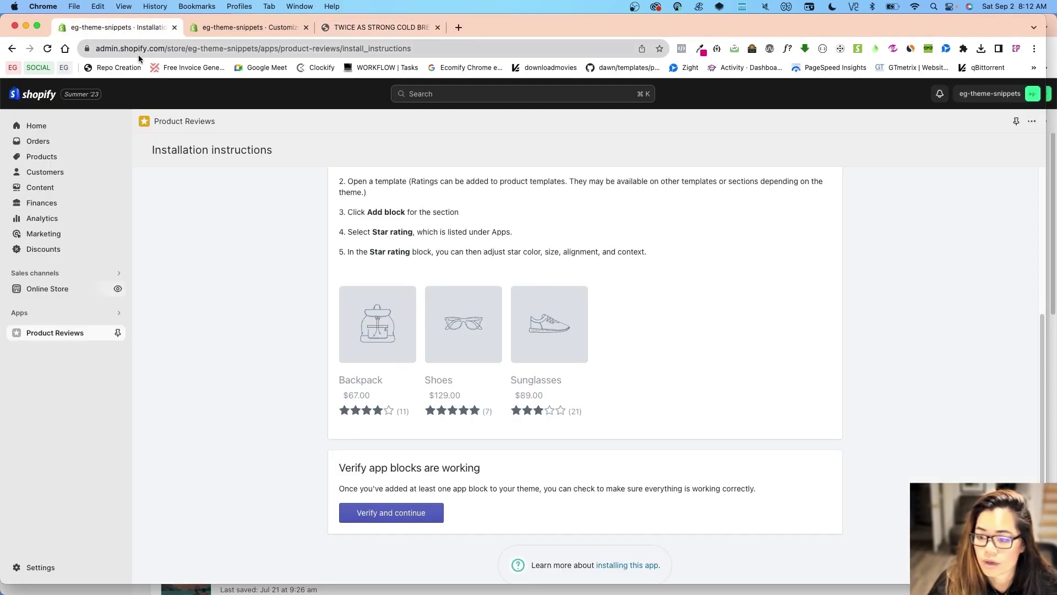
Verify the app blocks, dismiss the success message, and download the reviews CSV template from Import reviews.
{"action": "left_click", "coordinate": [360, 511]}
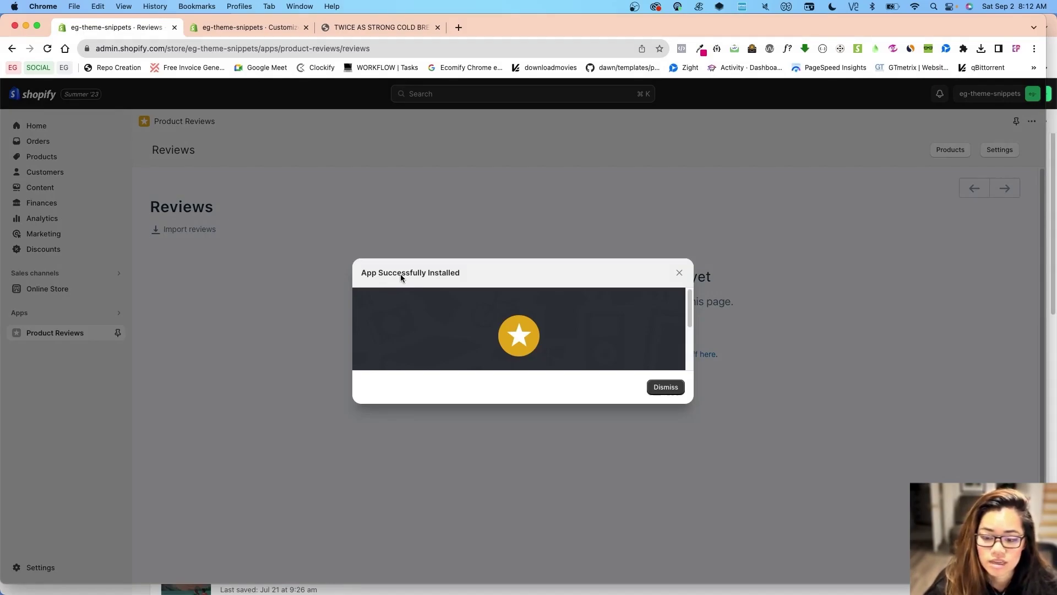
{"action": "left_click", "coordinate": [662, 389]}
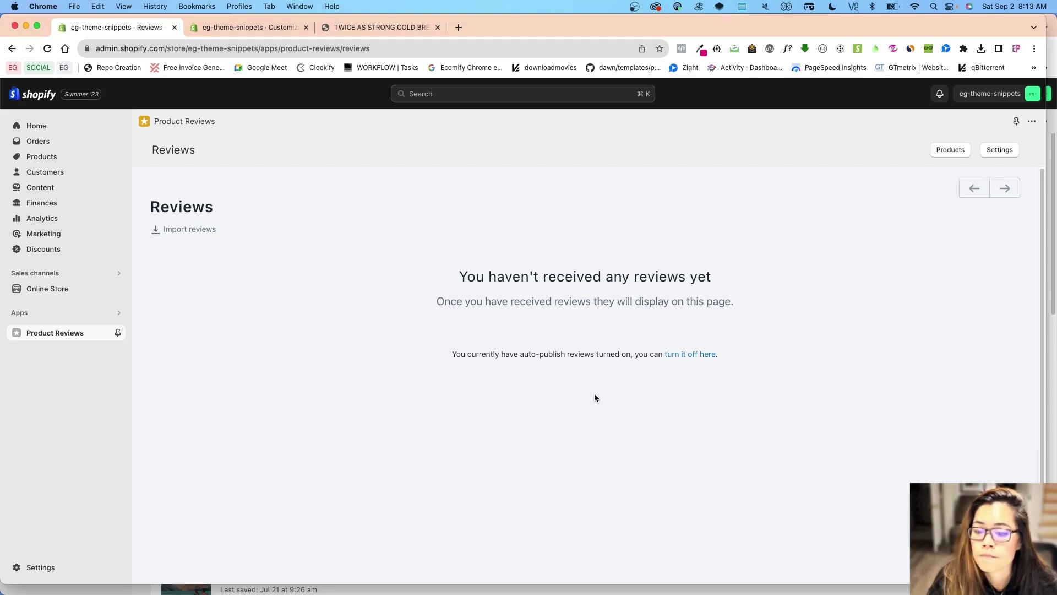
{"action": "left_click", "coordinate": [169, 230]}
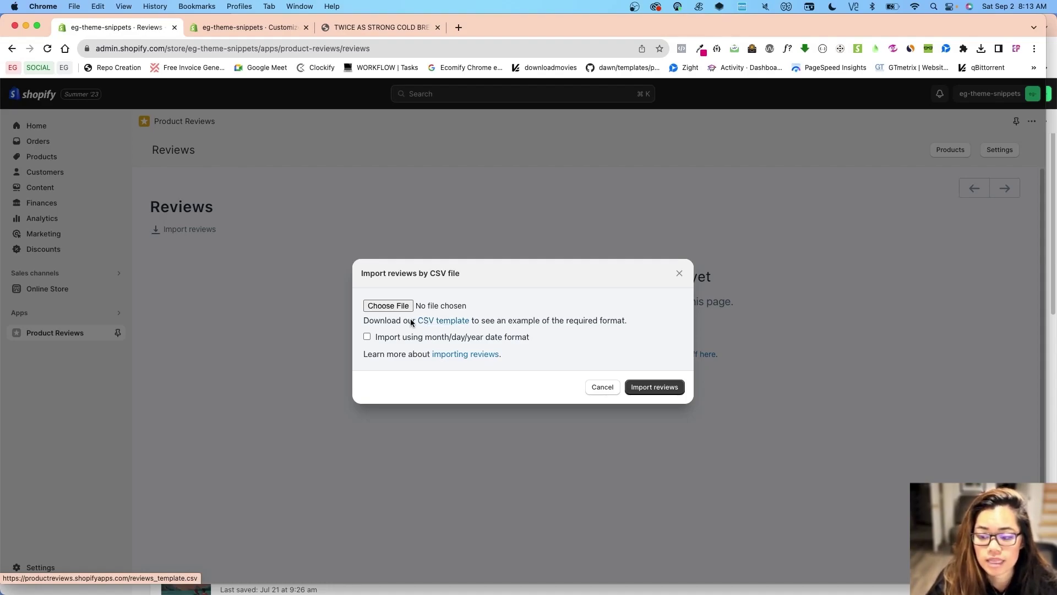
{"action": "left_click", "coordinate": [444, 320]}
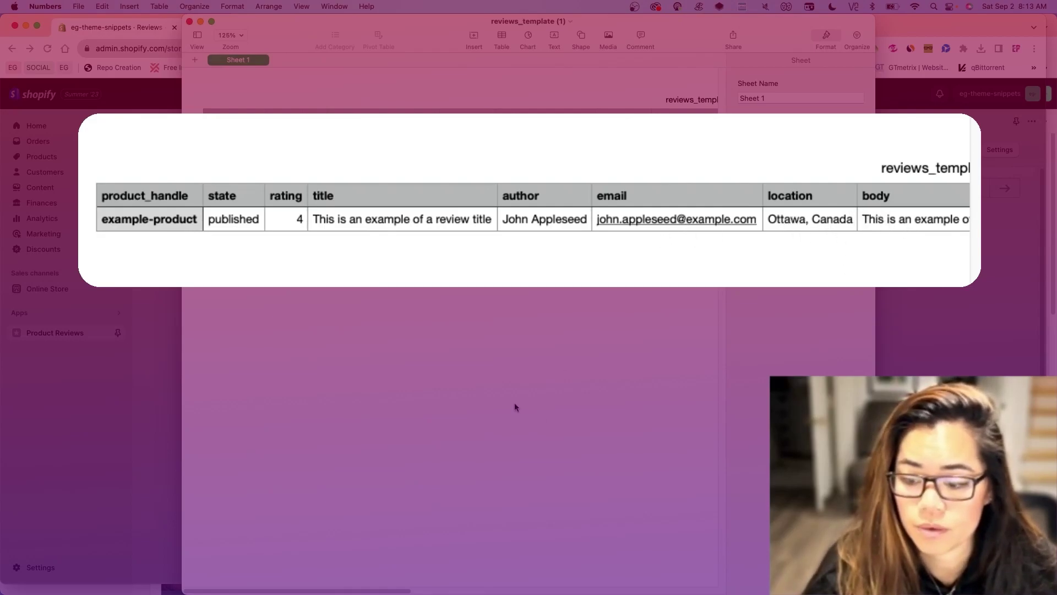
Scroll through the reviews_template columns in Numbers, then switch back to Chrome.
{"action": "left_click_drag", "start_coordinate": [399, 590], "coordinate": [382, 561]}
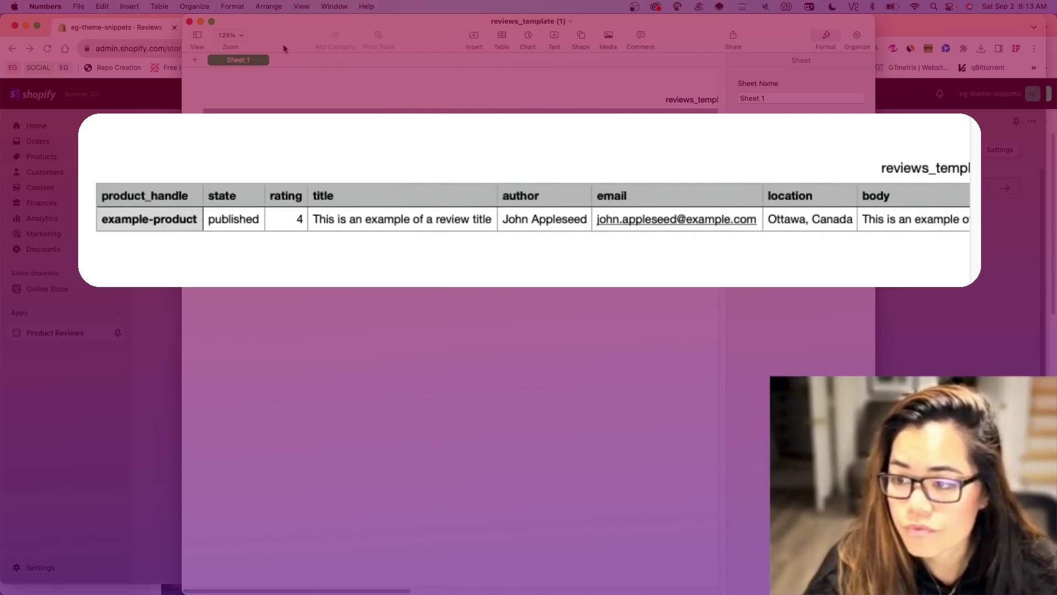
{"action": "key", "text": "super+Tab"}
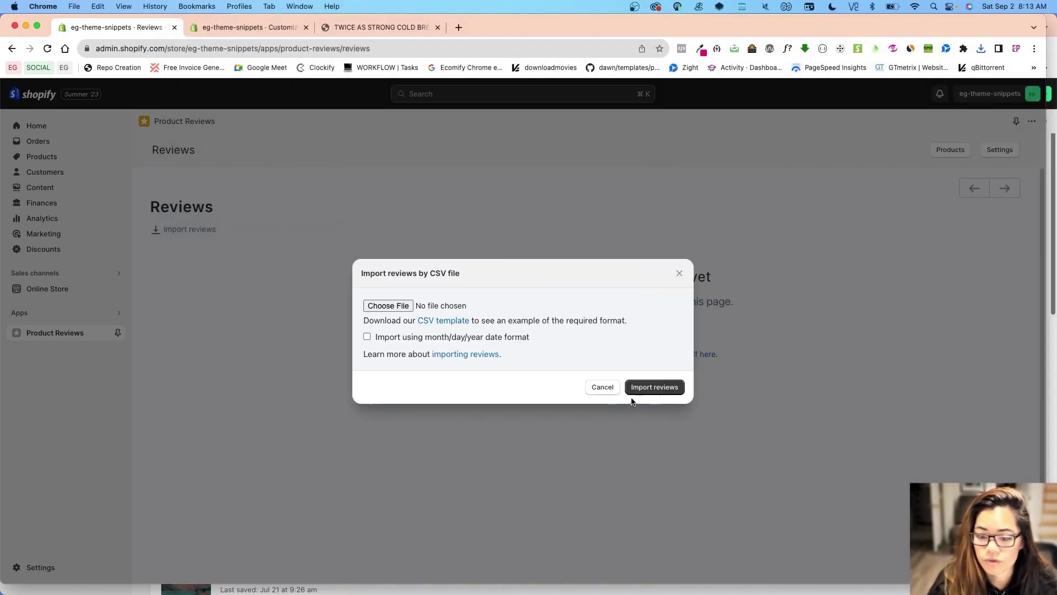
Cancel the import dialog and show all recommended apps, including Judge.me Product Reviews and Loox.
{"action": "left_click", "coordinate": [607, 387]}
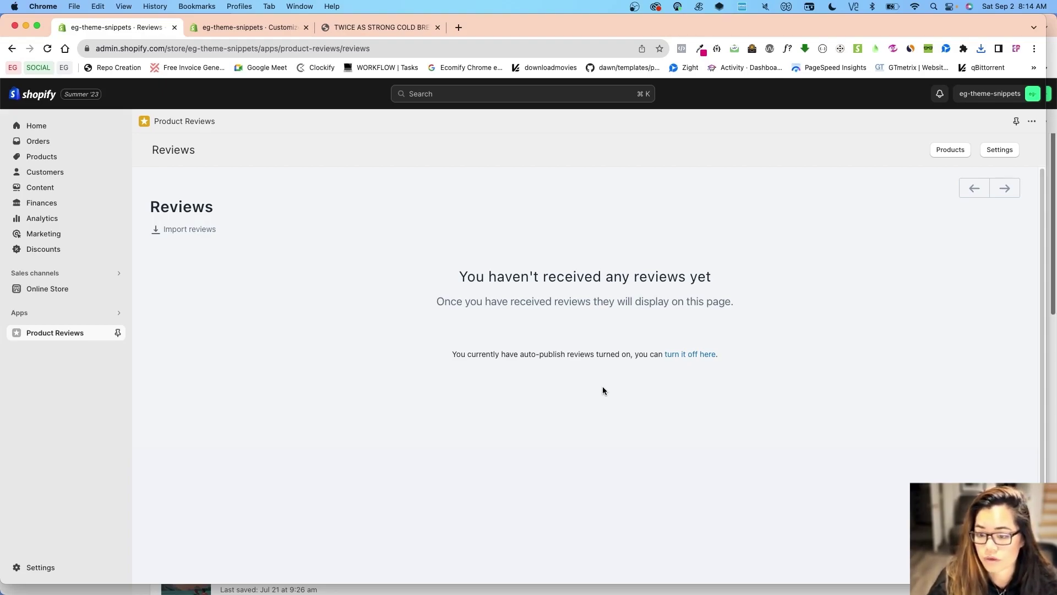
{"action": "left_click", "coordinate": [54, 290]}
{"action": "left_click", "coordinate": [34, 389]}
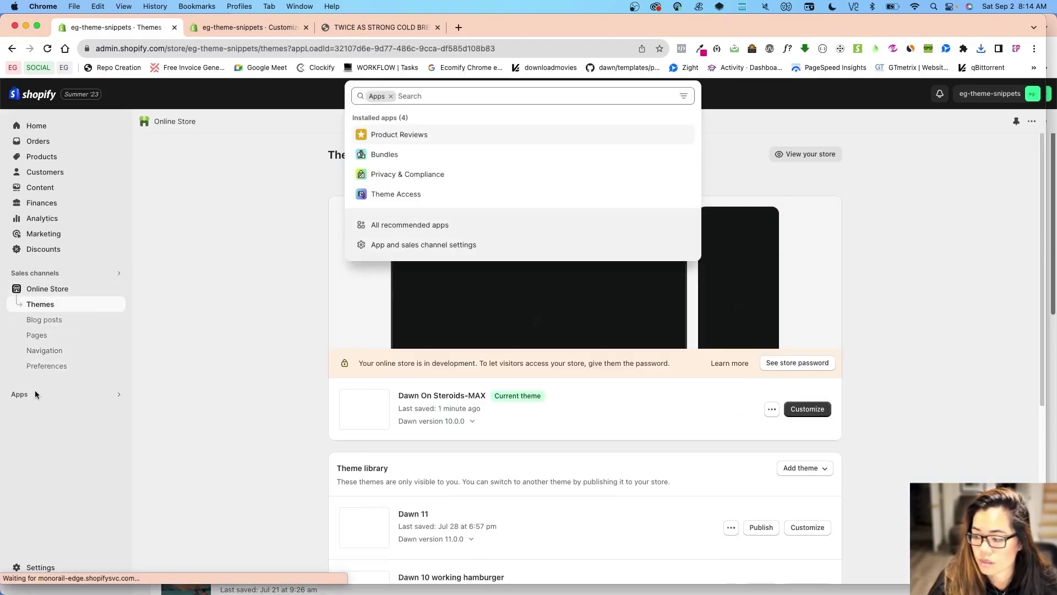
{"action": "left_click", "coordinate": [420, 227]}
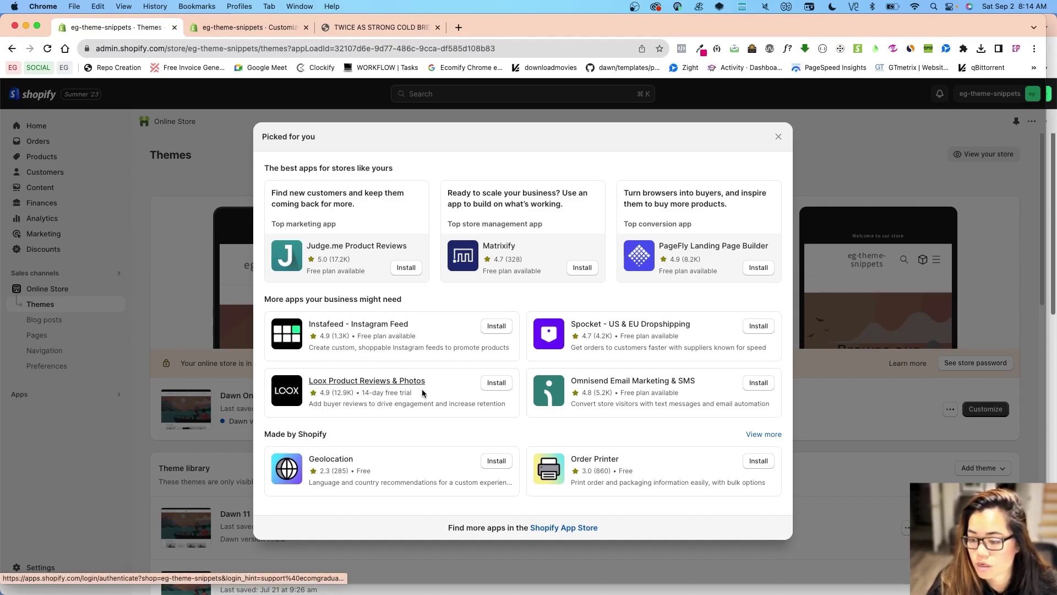
Install the Judge.me Product Reviews app and approve its permissions.
{"action": "left_click", "coordinate": [410, 269]}
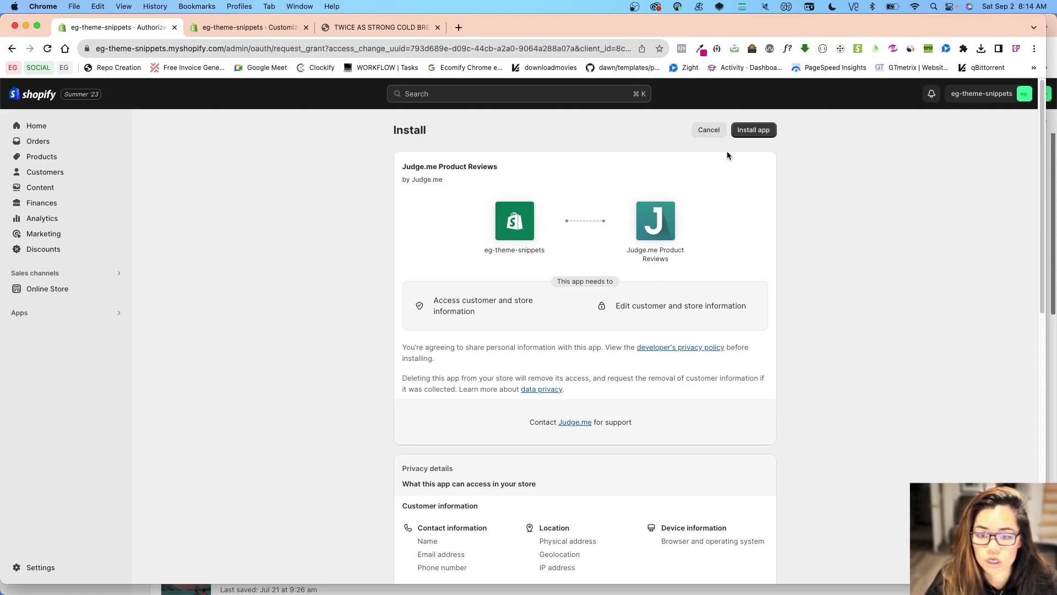
{"action": "left_click", "coordinate": [746, 130]}
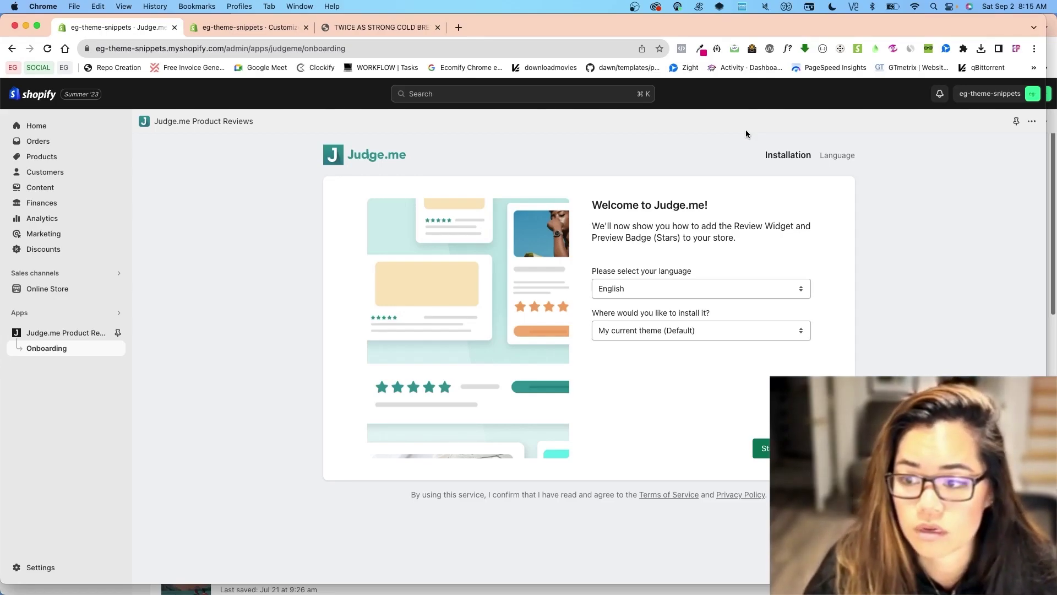
Start Judge.me setup on My current theme (Default) and enable its Core Snippet app embed.
{"action": "left_click", "coordinate": [658, 333]}
{"action": "left_click", "coordinate": [665, 329]}
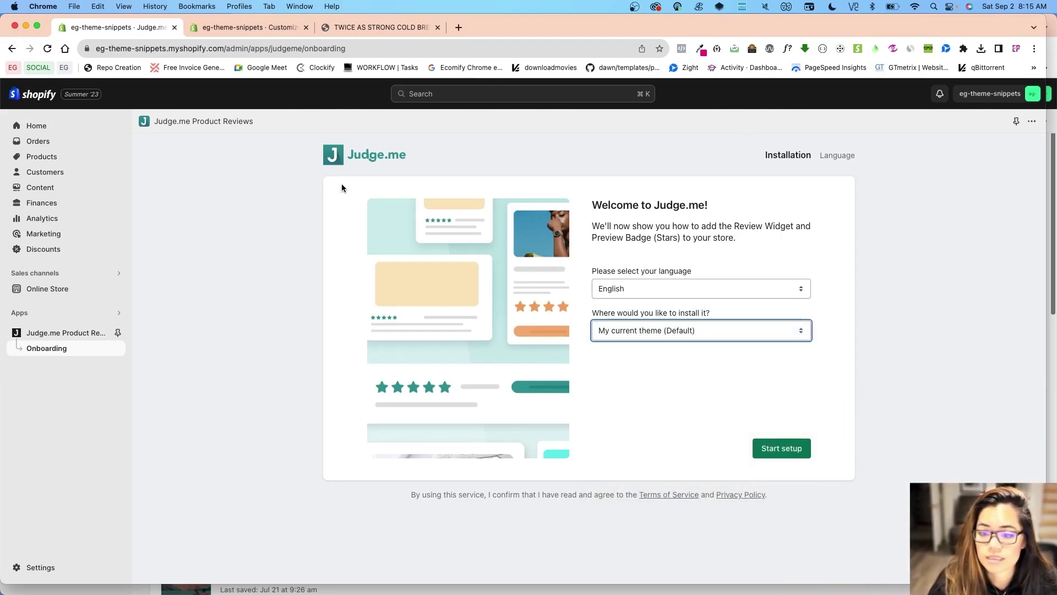
{"action": "left_click", "coordinate": [663, 329]}
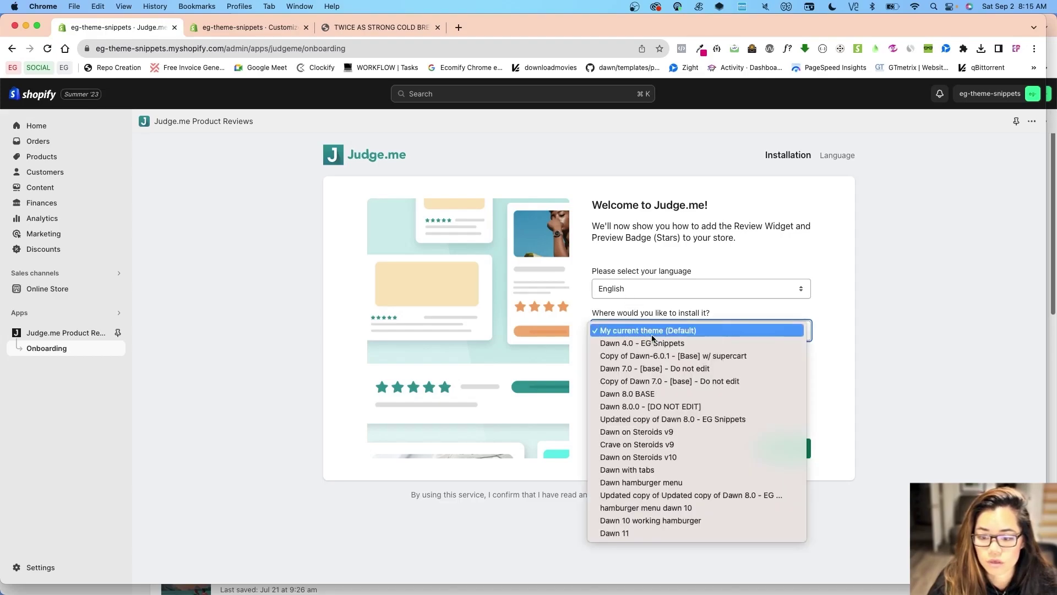
{"action": "left_click", "coordinate": [666, 332]}
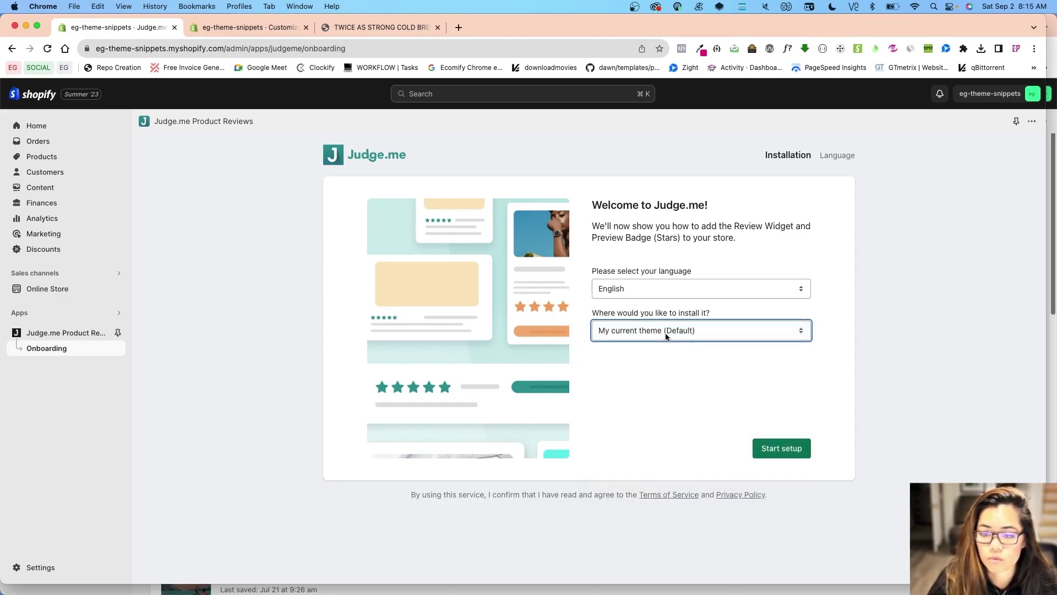
{"action": "left_click", "coordinate": [793, 449]}
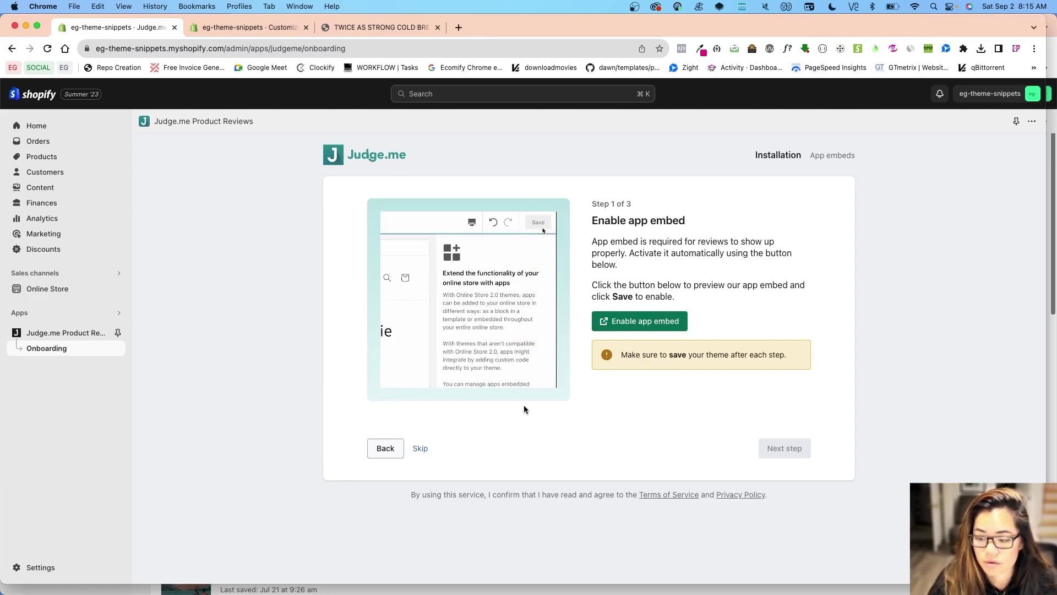
{"action": "left_click", "coordinate": [658, 325]}
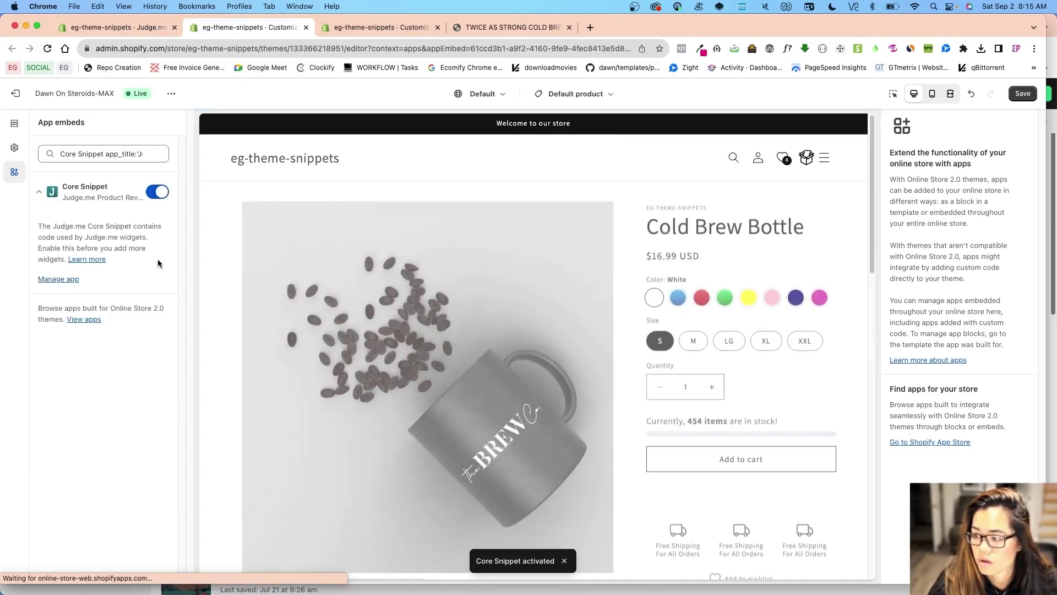
In App embeds, toggle the Judge.me Core Snippet off and back on.
{"action": "left_click", "coordinate": [10, 145]}
{"action": "left_click", "coordinate": [14, 123]}
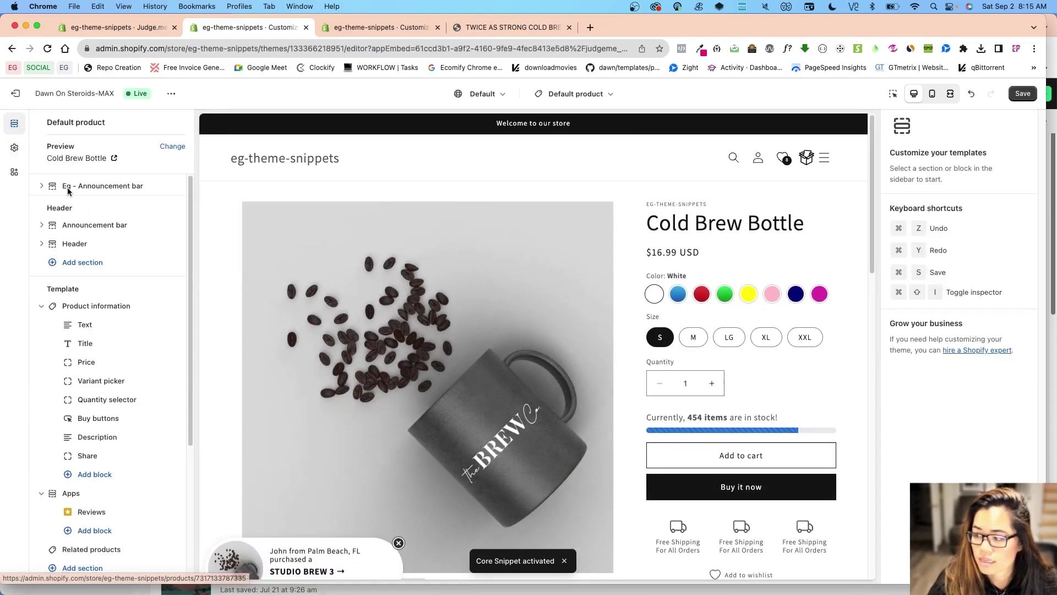
{"action": "scroll", "coordinate": [483, 339], "scroll_direction": "down", "scroll_amount": 2}
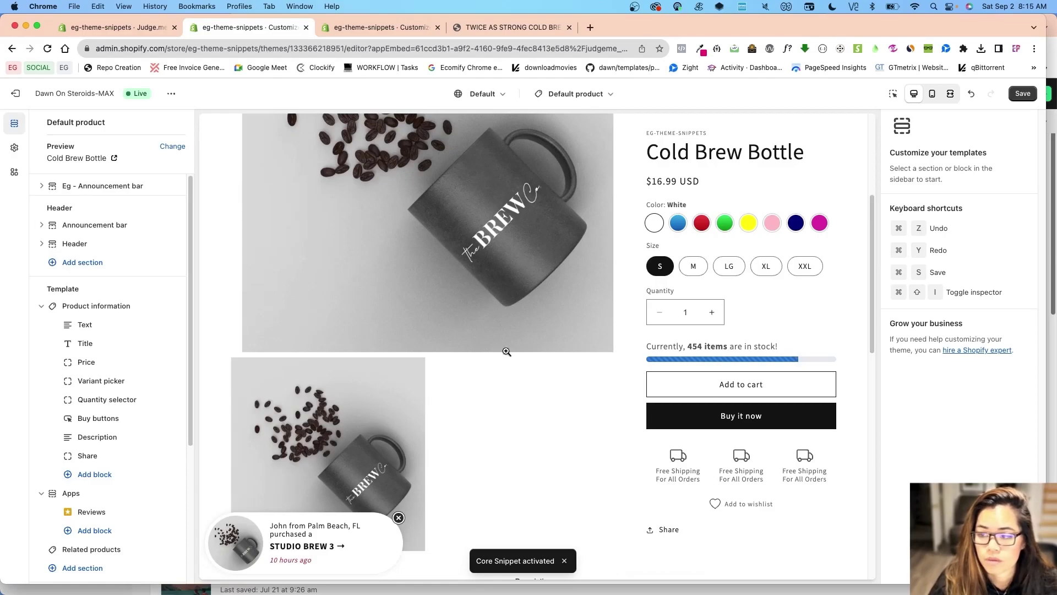
{"action": "scroll", "coordinate": [517, 337], "scroll_direction": "up", "scroll_amount": 2}
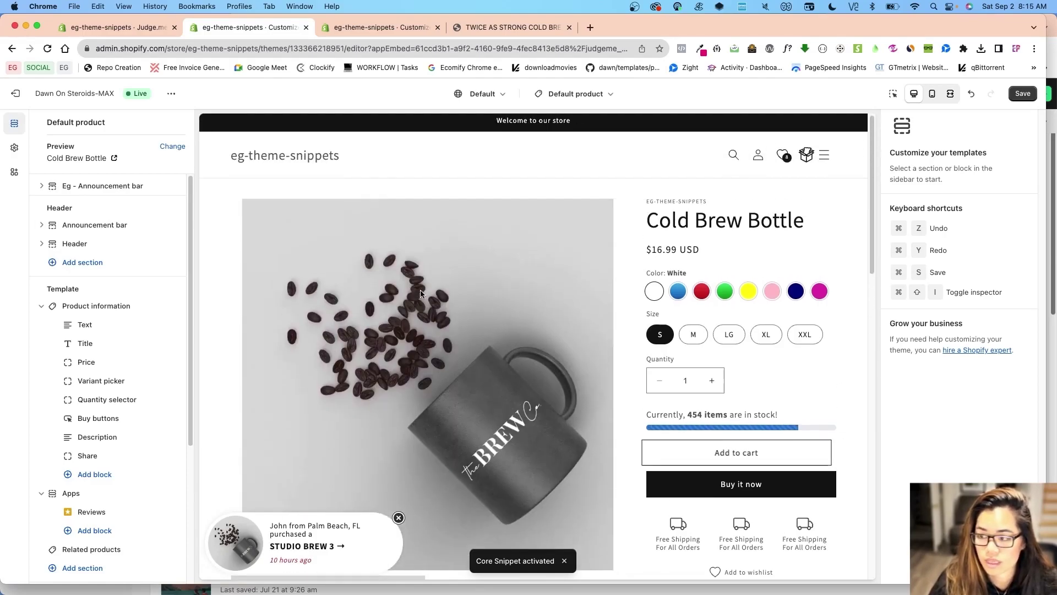
{"action": "left_click", "coordinate": [14, 172]}
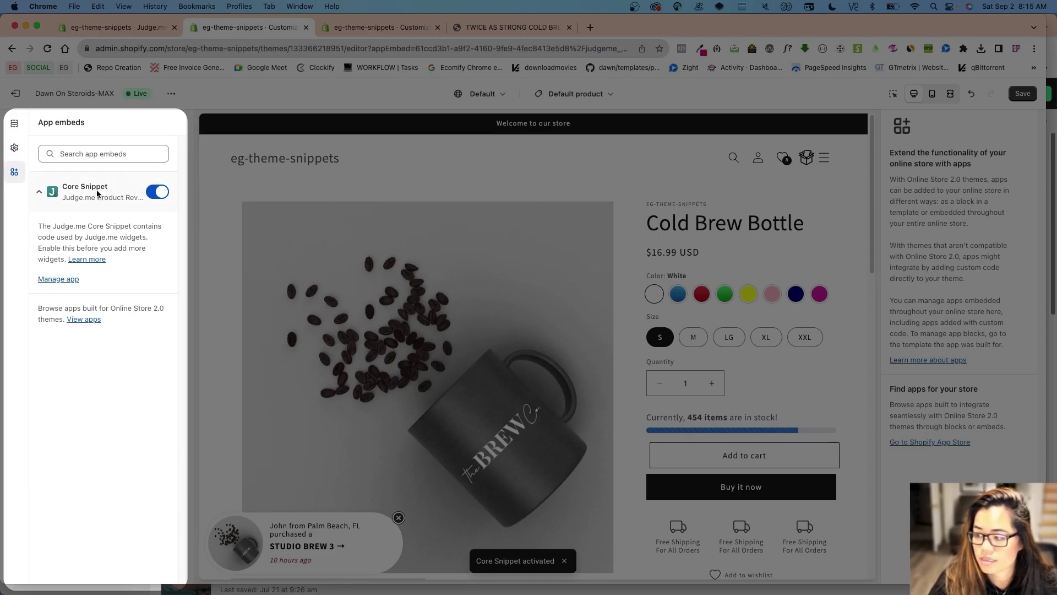
{"action": "left_click_drag", "start_coordinate": [50, 203], "coordinate": [61, 201]}
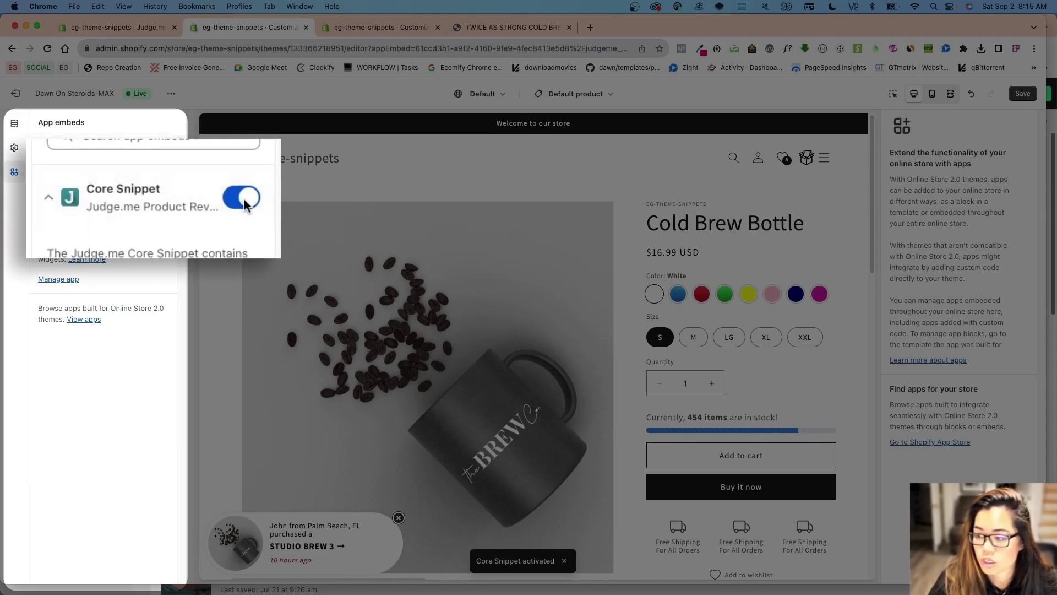
{"action": "left_click", "coordinate": [168, 194]}
{"action": "left_click", "coordinate": [166, 192]}
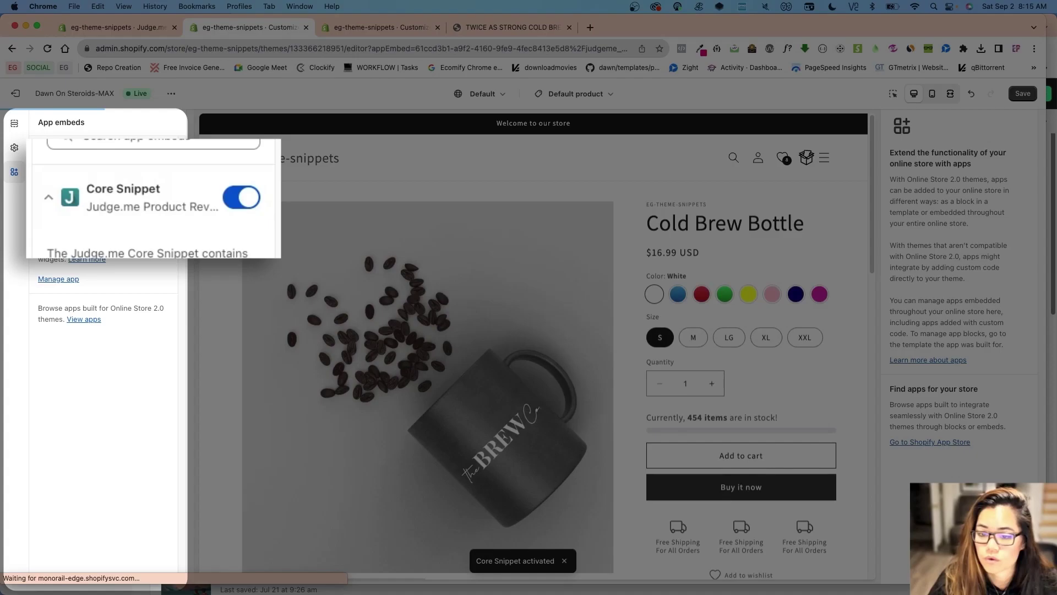
{"action": "scroll", "coordinate": [558, 345], "scroll_direction": "down", "scroll_amount": 2}
{"action": "scroll", "coordinate": [559, 348], "scroll_direction": "down", "scroll_amount": 15}
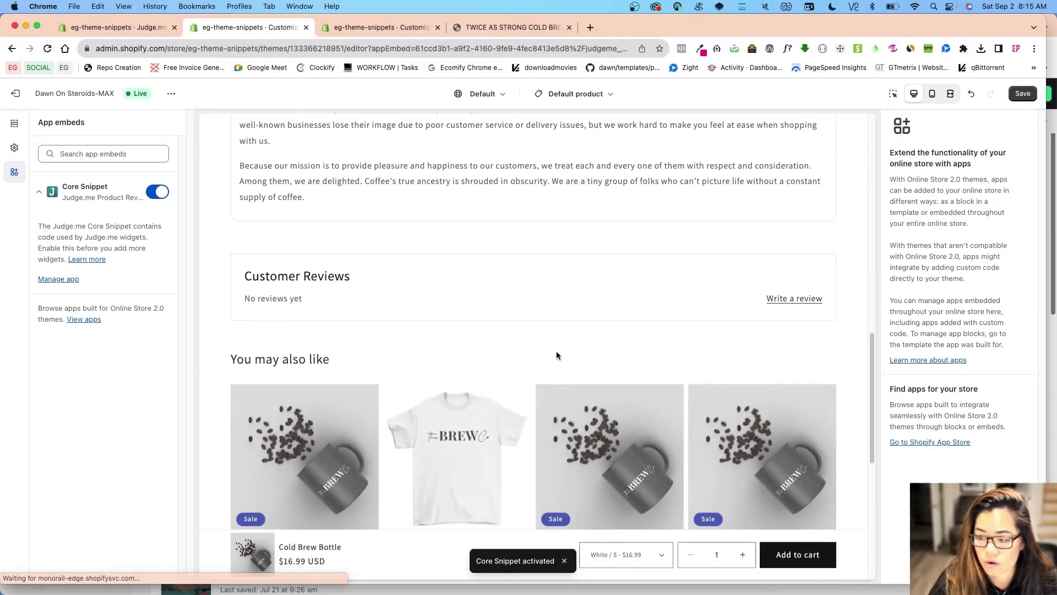
{"action": "scroll", "coordinate": [529, 365], "scroll_direction": "up", "scroll_amount": 15}
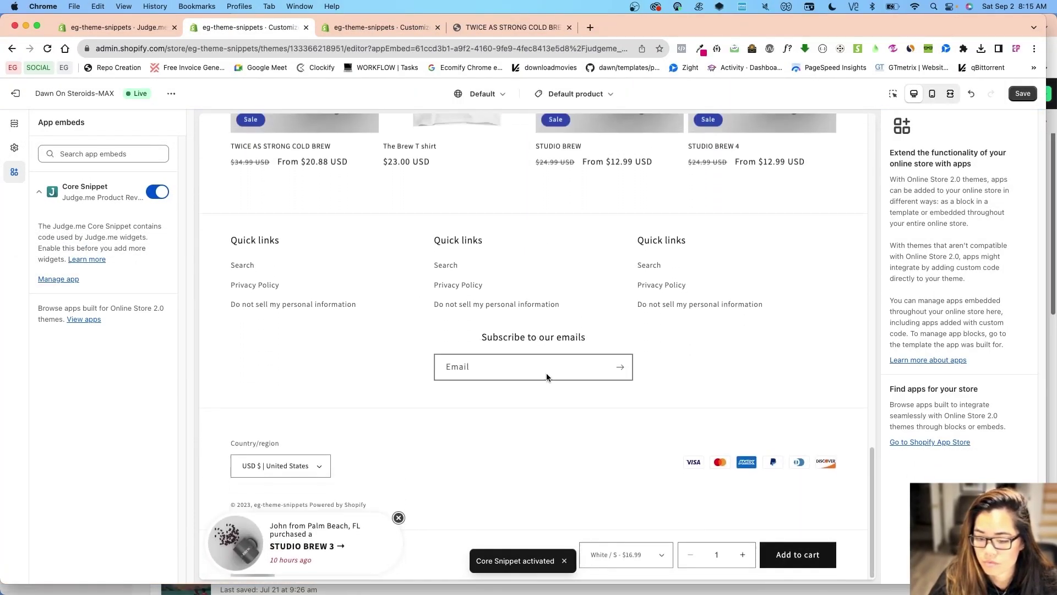
{"action": "scroll", "coordinate": [532, 373], "scroll_direction": "up", "scroll_amount": 2}
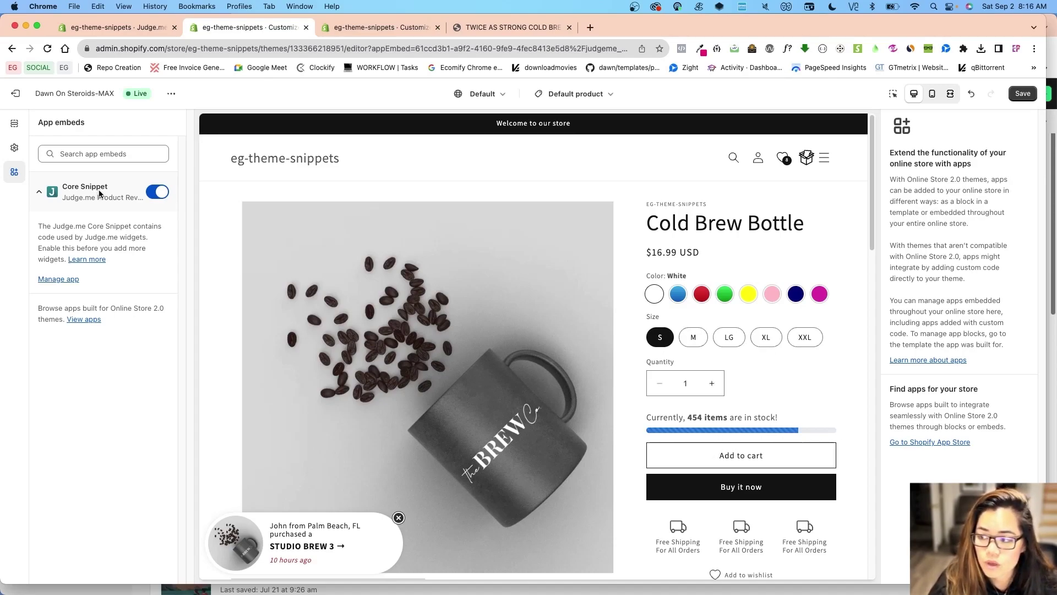
Save the theme and go back to the Judge.me onboarding page.
{"action": "left_click", "coordinate": [1023, 94]}
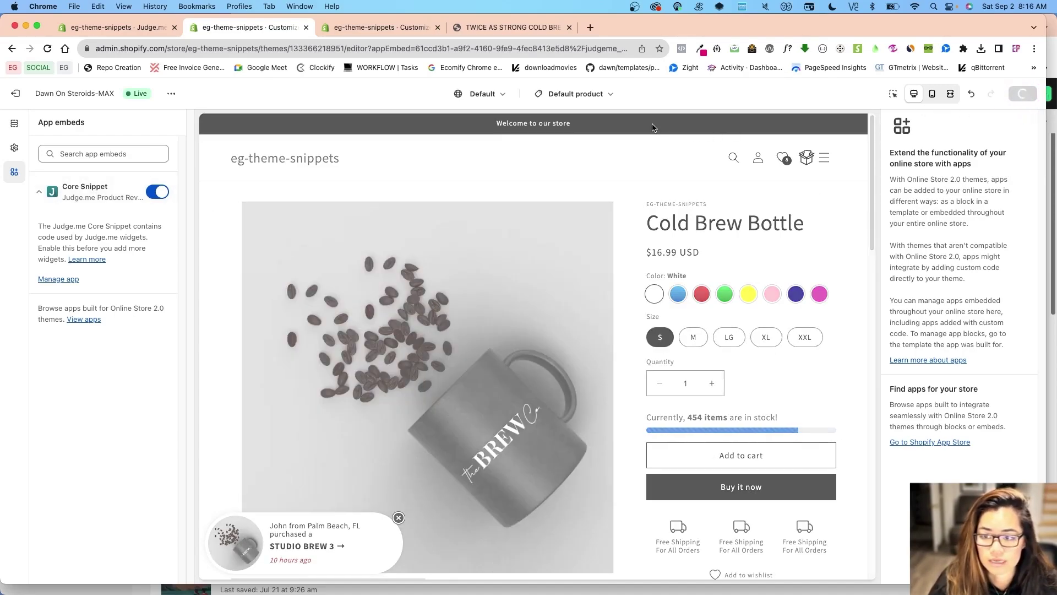
{"action": "left_click", "coordinate": [358, 28]}
{"action": "left_click", "coordinate": [240, 26]}
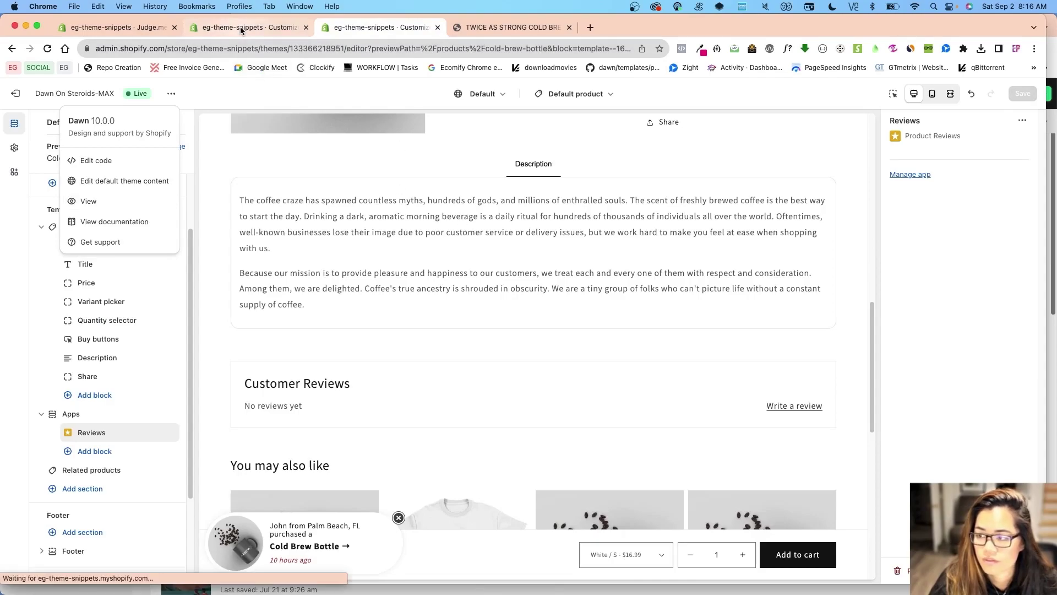
{"action": "left_click", "coordinate": [154, 30]}
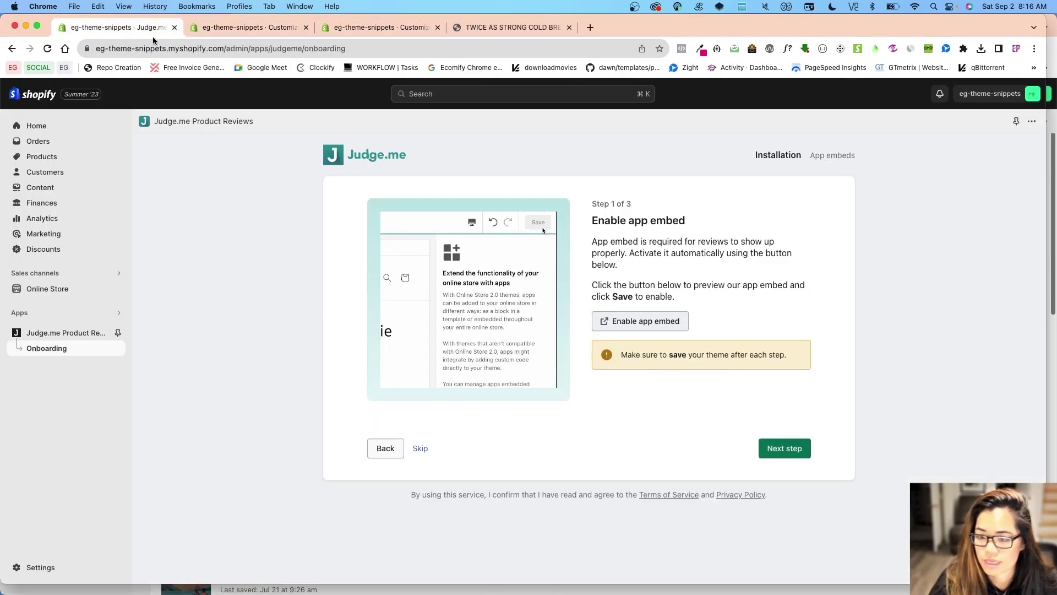
Advance onboarding and install the Judge.me Review Widget into the product template.
{"action": "left_click", "coordinate": [774, 447]}
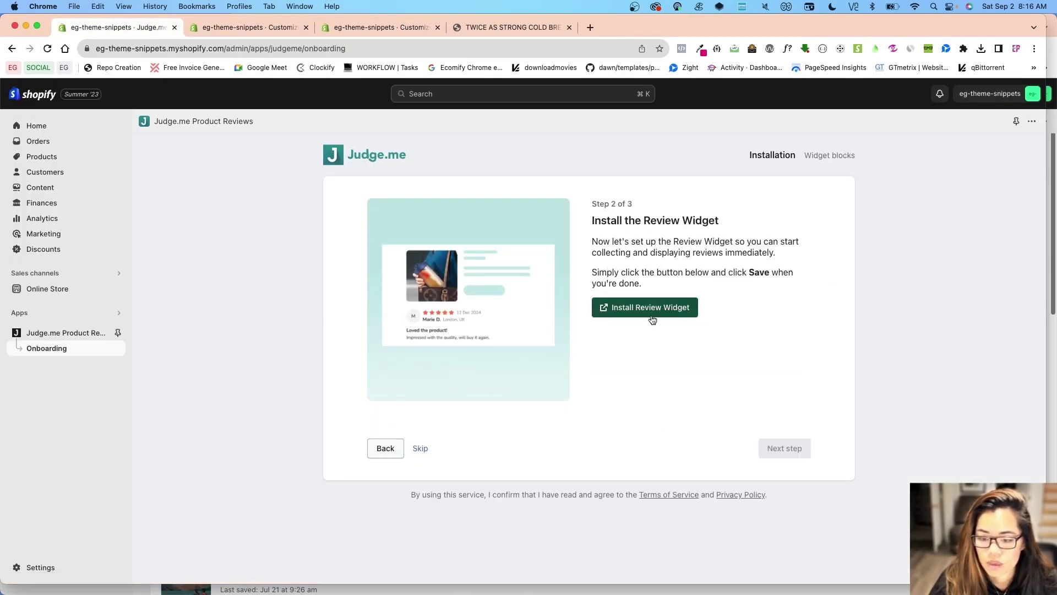
{"action": "left_click", "coordinate": [653, 309]}
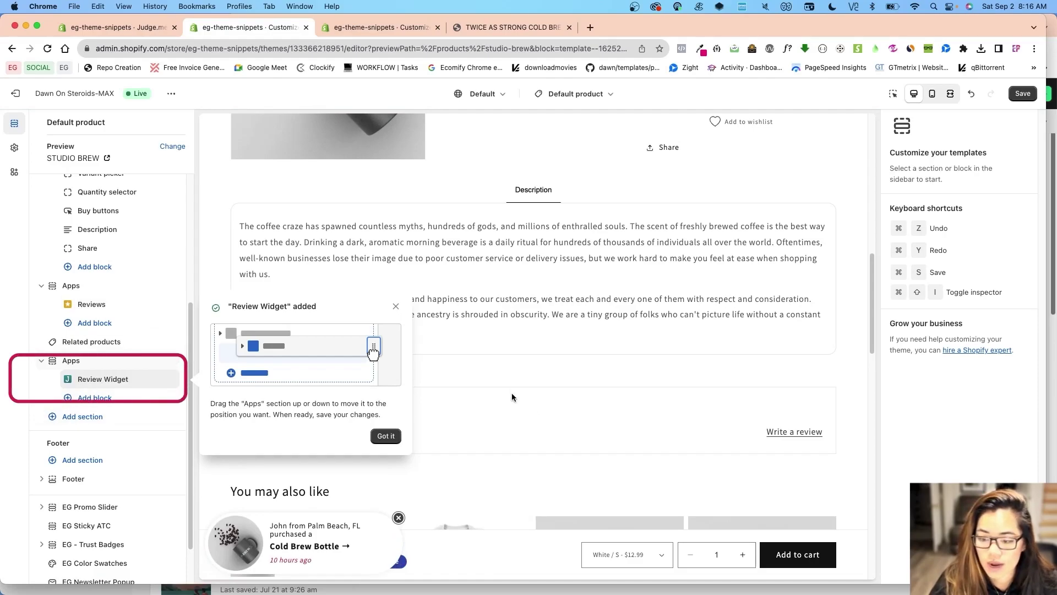
{"action": "scroll", "coordinate": [511, 392], "scroll_direction": "down", "scroll_amount": 10}
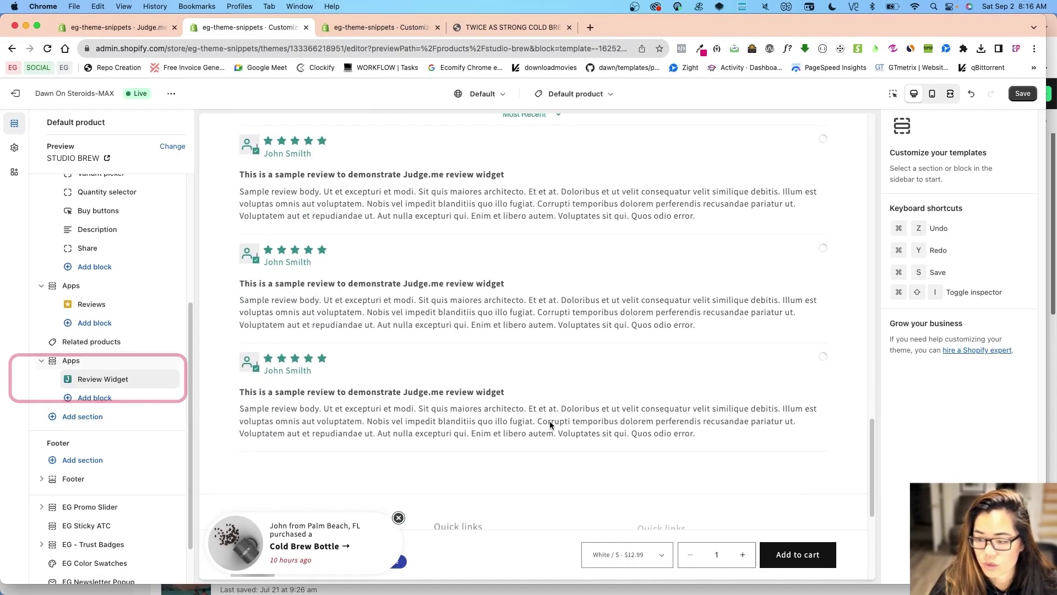
{"action": "scroll", "coordinate": [550, 420], "scroll_direction": "up", "scroll_amount": 10}
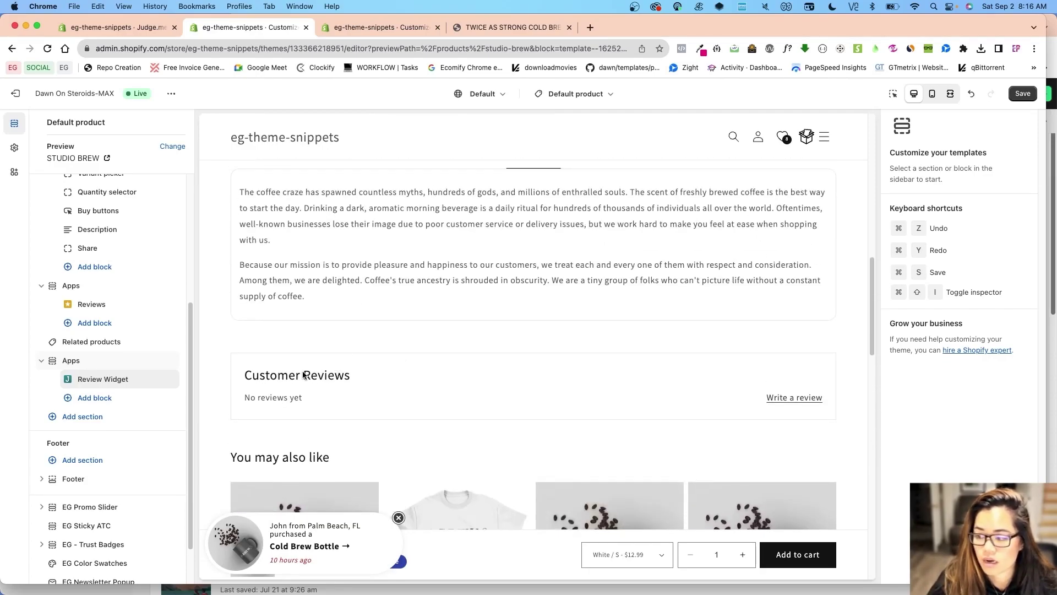
{"action": "scroll", "coordinate": [397, 405], "scroll_direction": "down", "scroll_amount": 5}
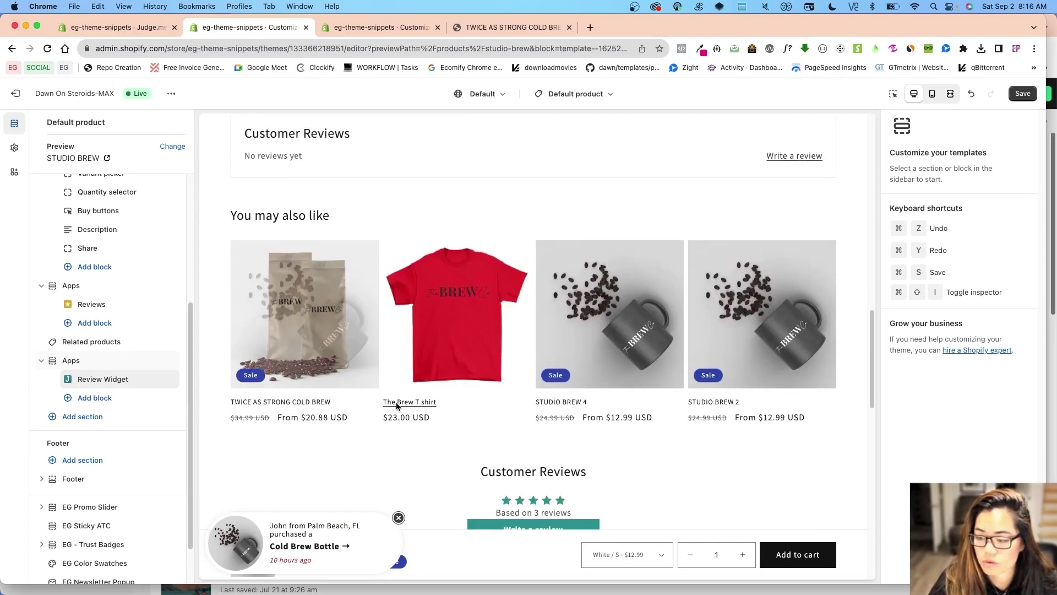
{"action": "scroll", "coordinate": [396, 406], "scroll_direction": "down", "scroll_amount": 4}
Remove the old Customer Reviews apps section, reorder the new widget, and save.
{"action": "left_click", "coordinate": [86, 287]}
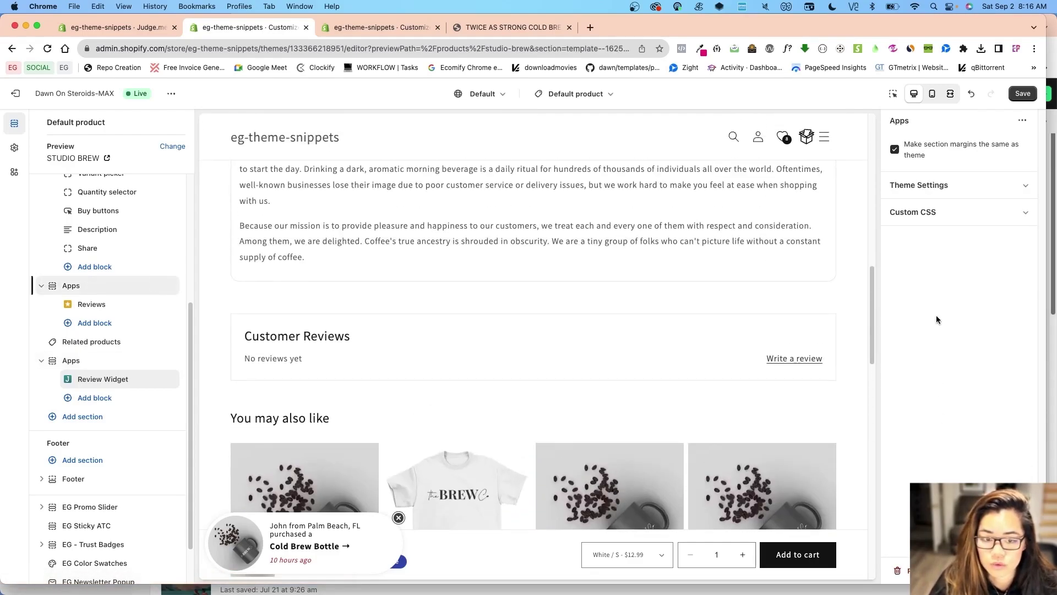
{"action": "left_click", "coordinate": [897, 570]}
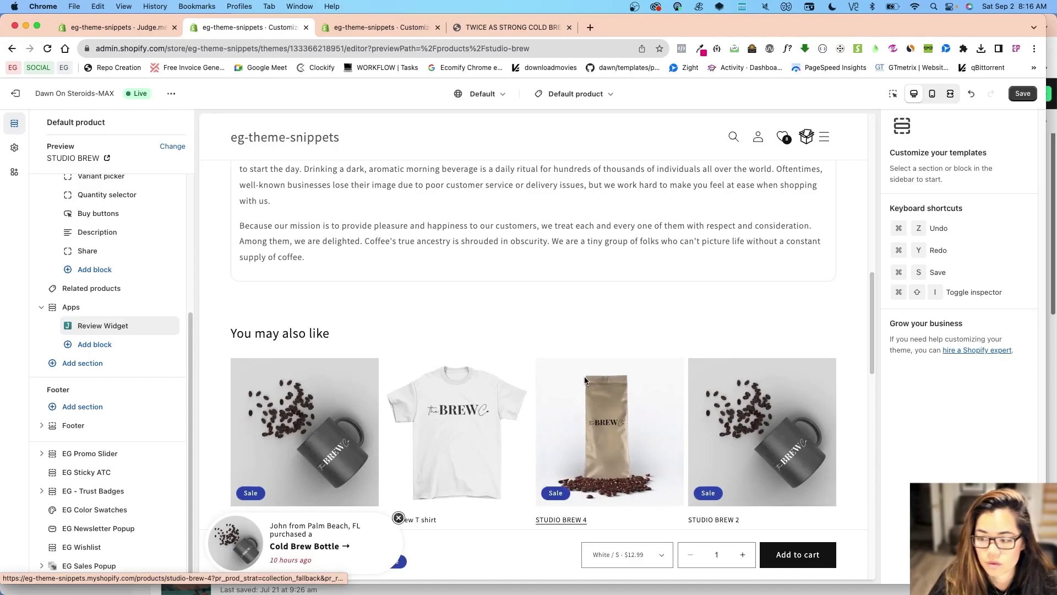
{"action": "scroll", "coordinate": [847, 331], "scroll_direction": "down", "scroll_amount": 10}
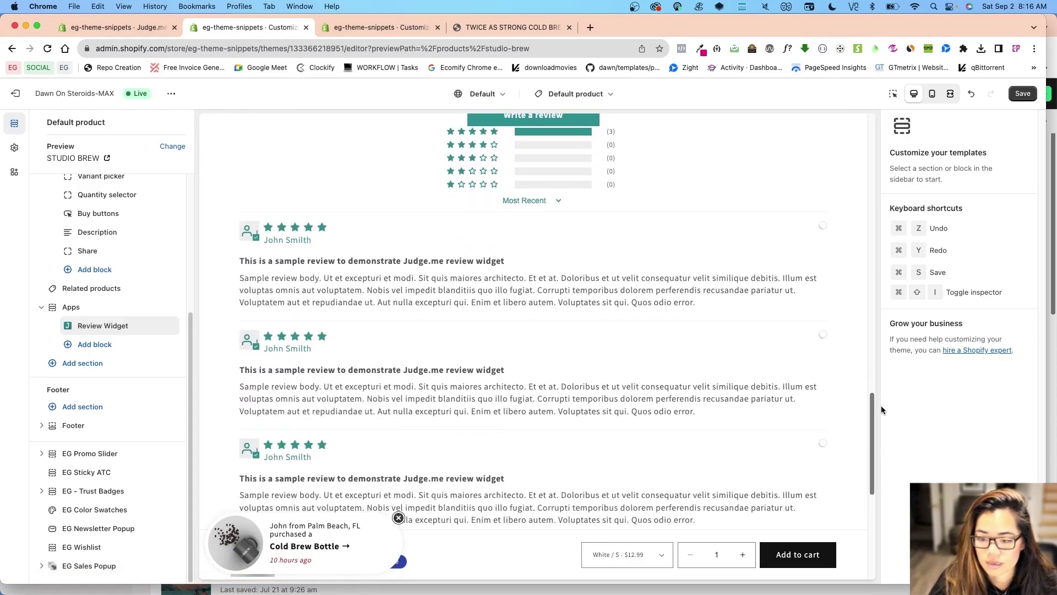
{"action": "left_click_drag", "start_coordinate": [172, 307], "coordinate": [179, 375]}
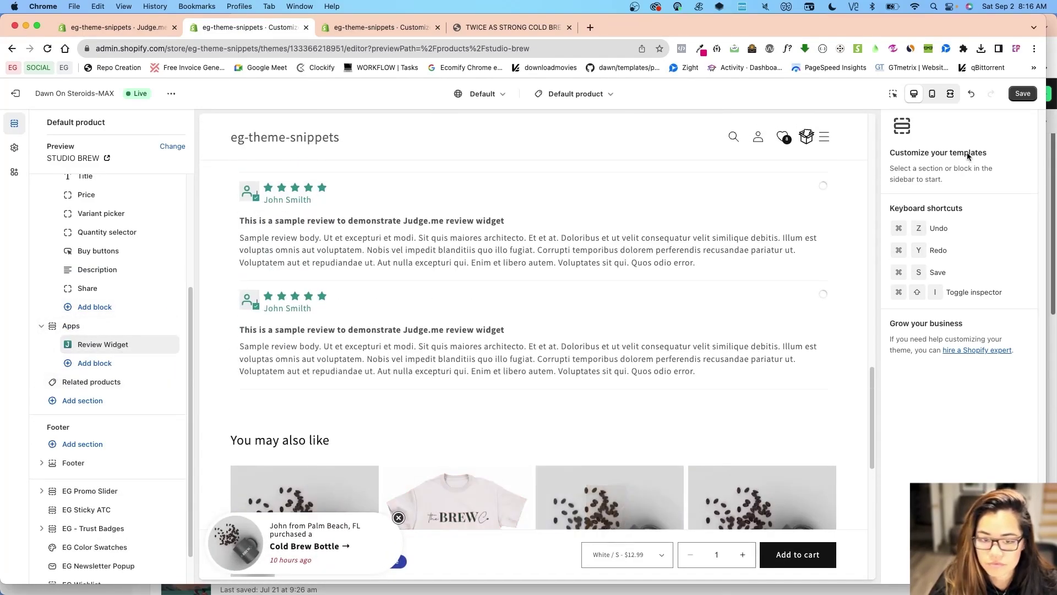
{"action": "key", "text": "super+s"}
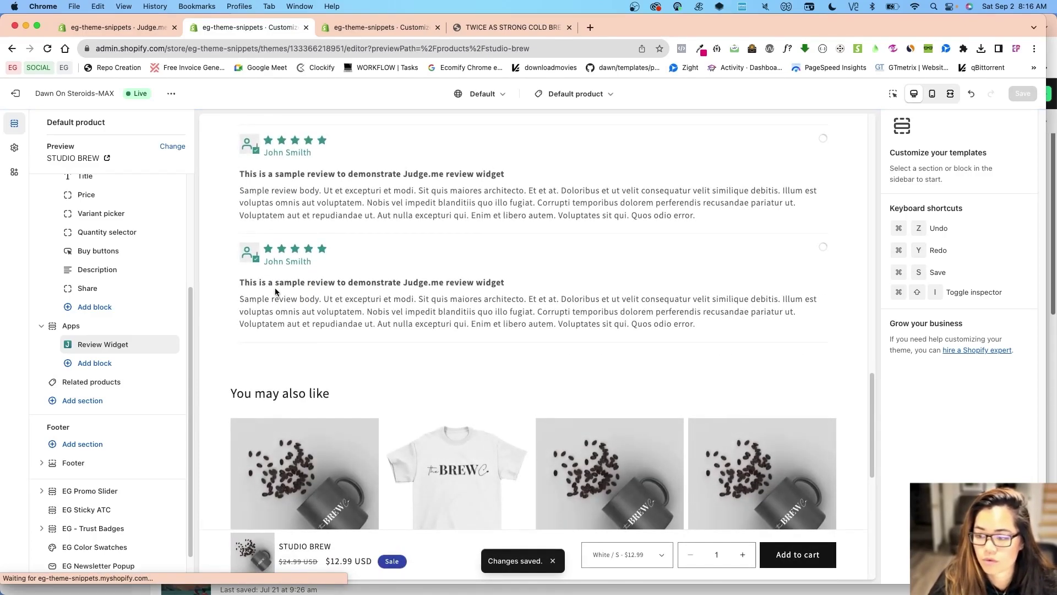
Check the Review Widget in full-width preview, then return to desktop preview.
{"action": "left_click_drag", "start_coordinate": [276, 291], "coordinate": [457, 286]}
{"action": "left_click", "coordinate": [478, 322]}
{"action": "scroll", "coordinate": [591, 343], "scroll_direction": "up", "scroll_amount": 4}
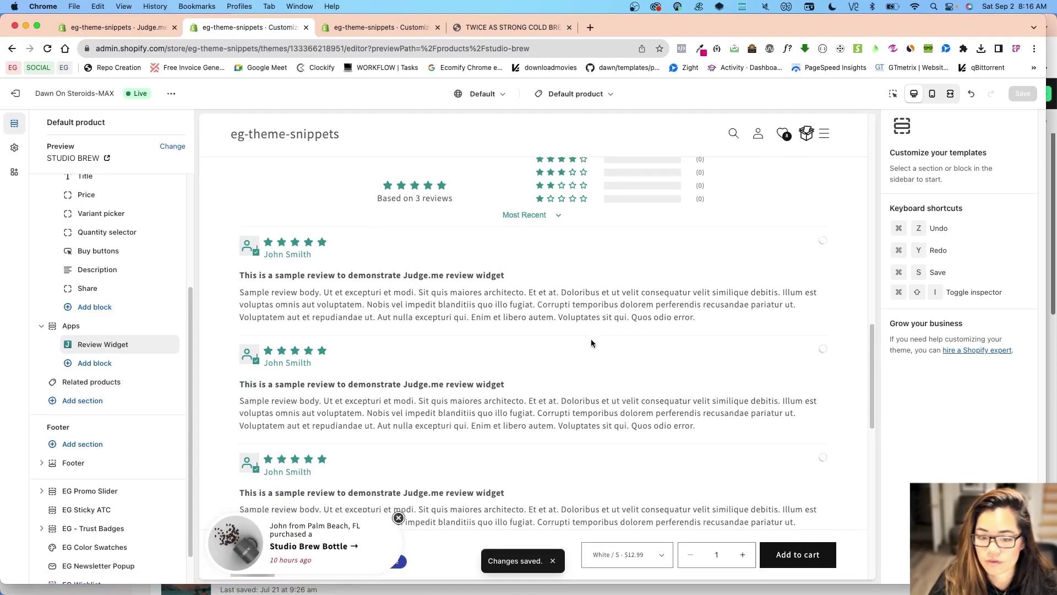
{"action": "left_click", "coordinate": [950, 94]}
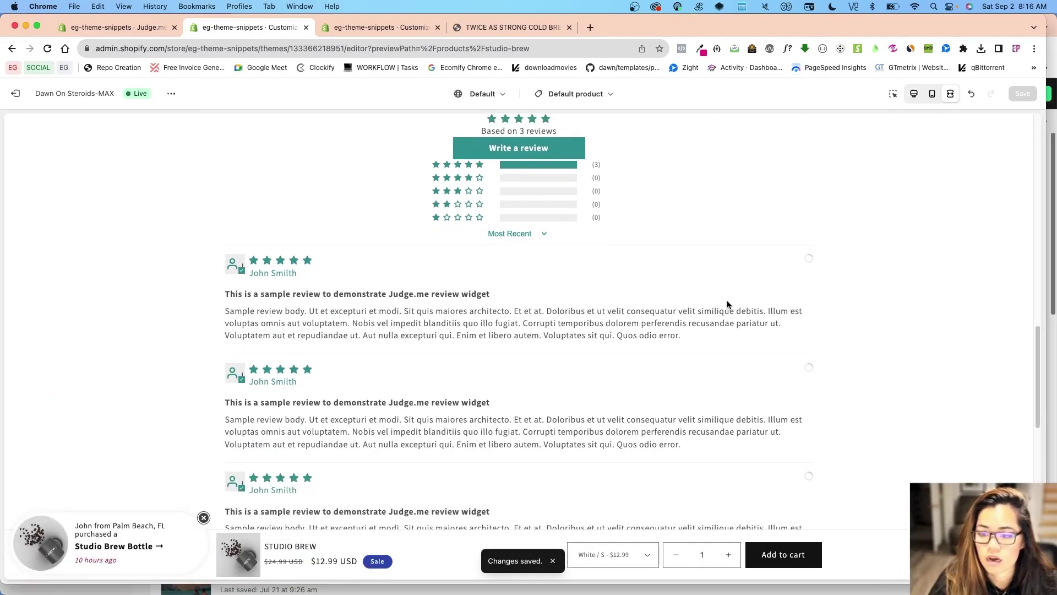
{"action": "scroll", "coordinate": [732, 307], "scroll_direction": "up", "scroll_amount": 5}
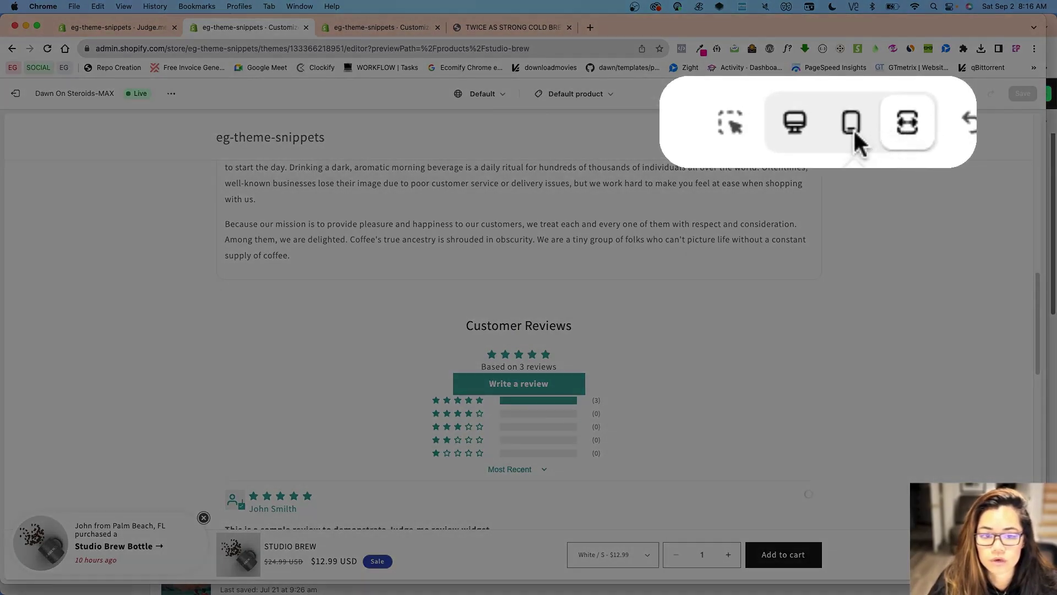
{"action": "left_click", "coordinate": [911, 95]}
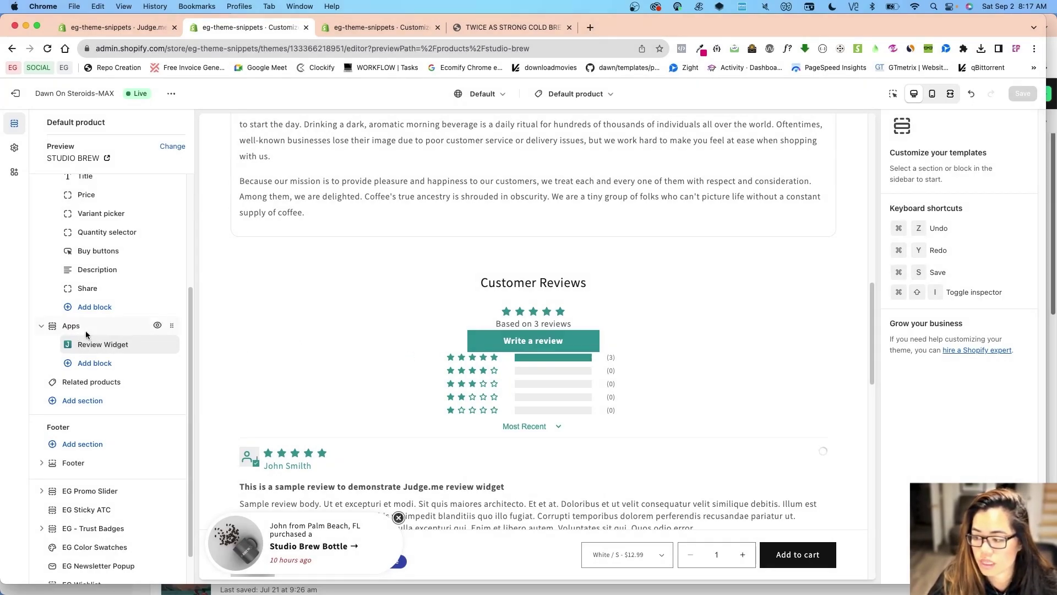
Expand the Judge.me Apps section's Custom CSS and scroll the preview to Customer Reviews.
{"action": "left_click", "coordinate": [14, 172]}
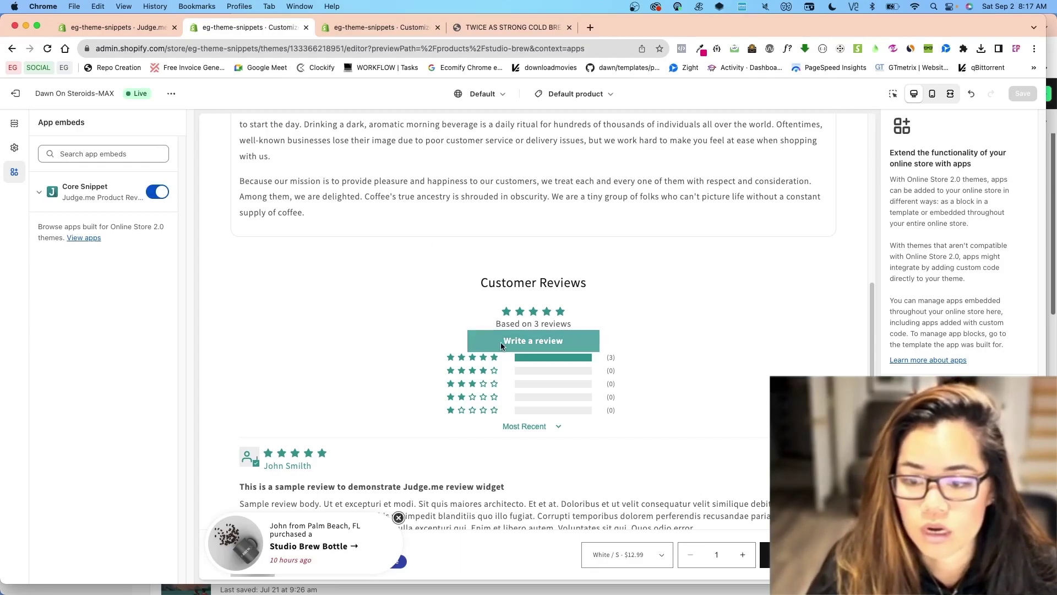
{"action": "scroll", "coordinate": [551, 353], "scroll_direction": "down", "scroll_amount": 5}
{"action": "scroll", "coordinate": [691, 362], "scroll_direction": "up", "scroll_amount": 3}
{"action": "scroll", "coordinate": [690, 362], "scroll_direction": "up", "scroll_amount": 3}
{"action": "left_click", "coordinate": [15, 123]}
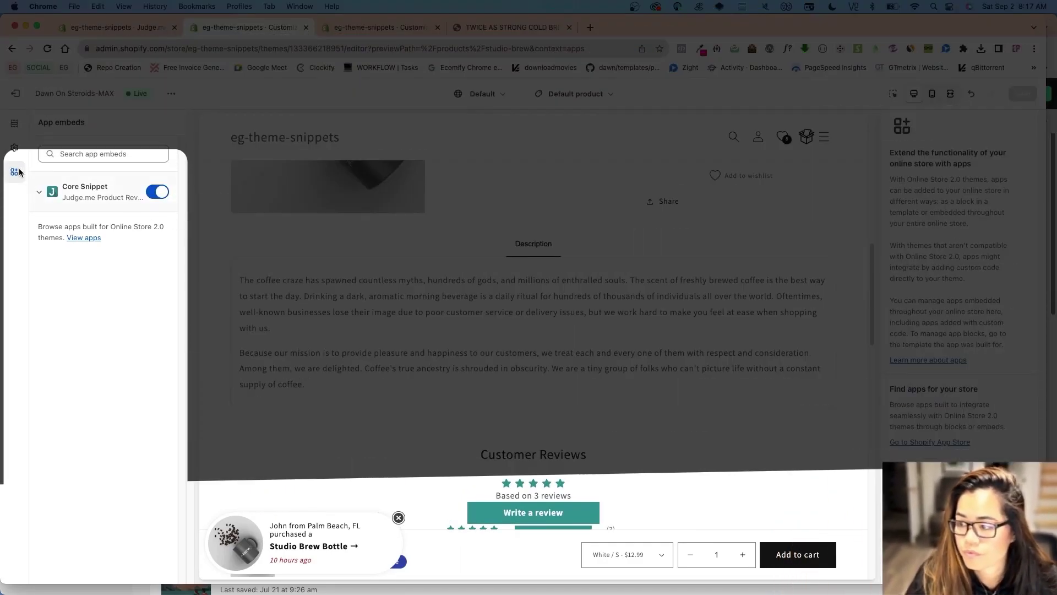
{"action": "left_click", "coordinate": [86, 493]}
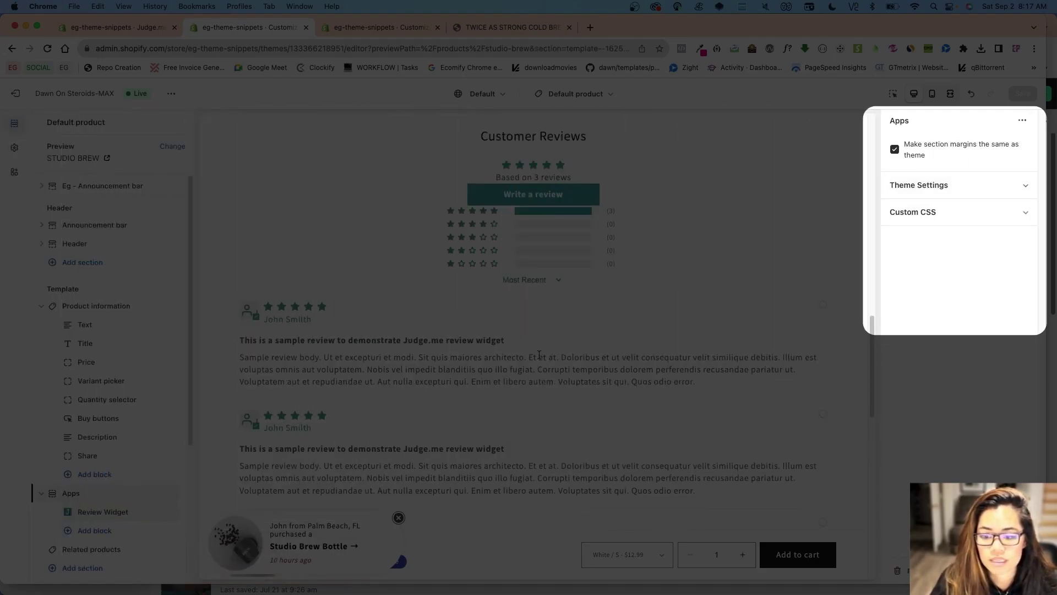
{"action": "scroll", "coordinate": [531, 353], "scroll_direction": "down", "scroll_amount": 2}
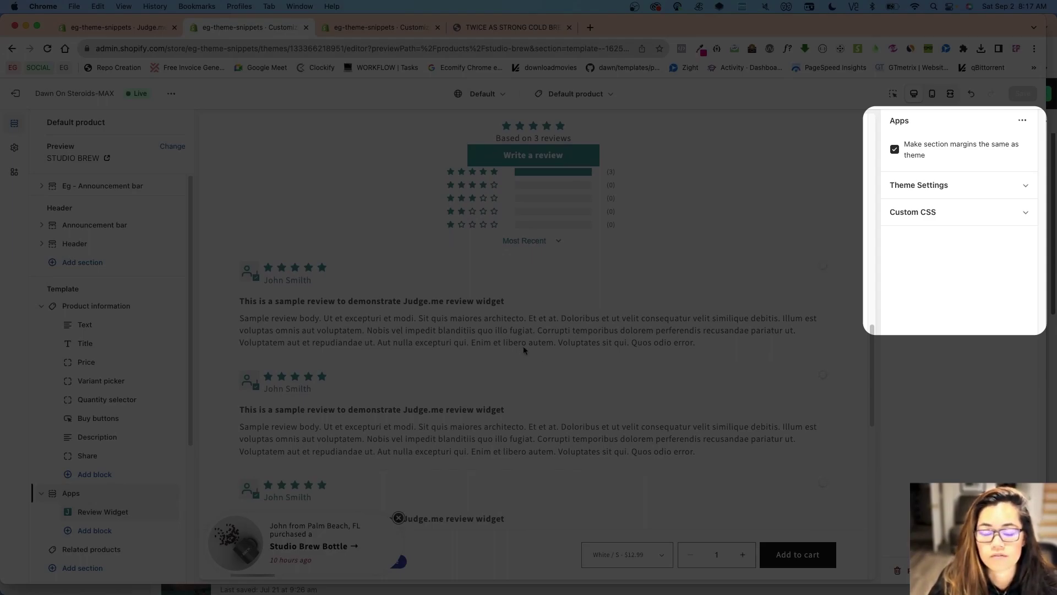
{"action": "left_click", "coordinate": [963, 188]}
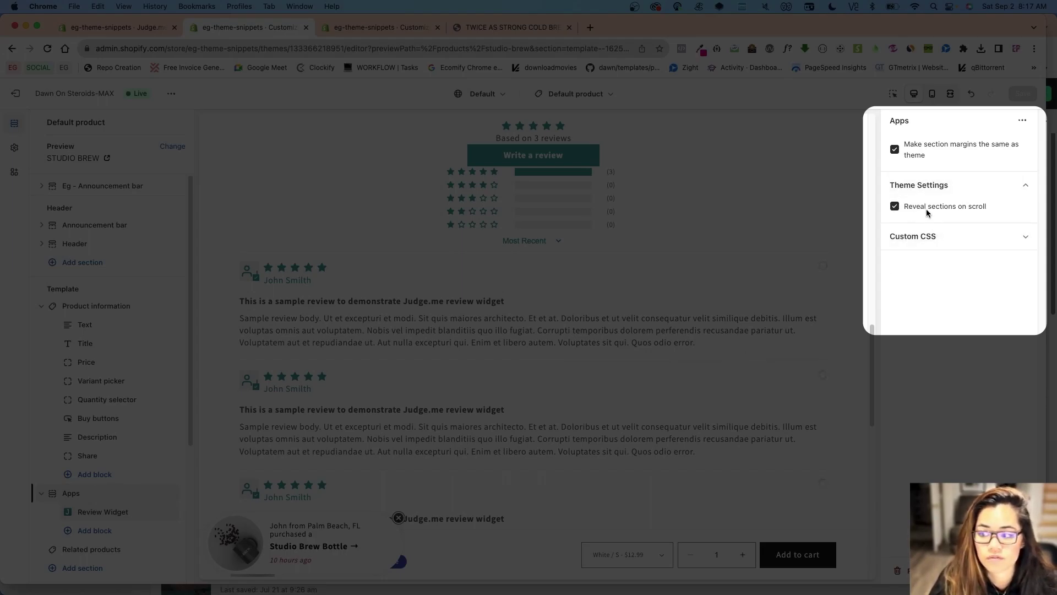
{"action": "left_click", "coordinate": [923, 239]}
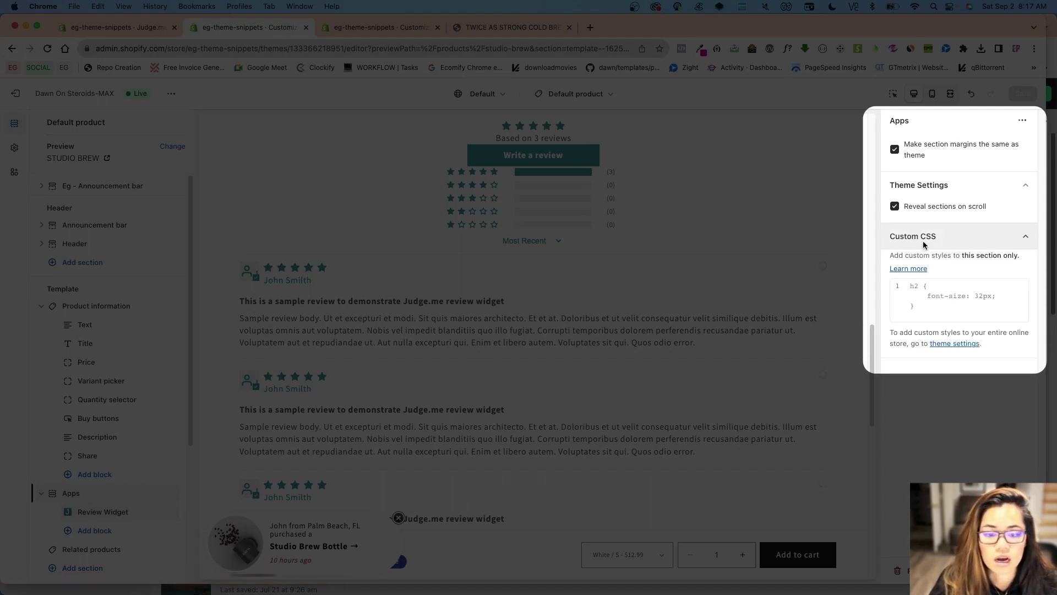
{"action": "scroll", "coordinate": [613, 295], "scroll_direction": "up", "scroll_amount": 3}
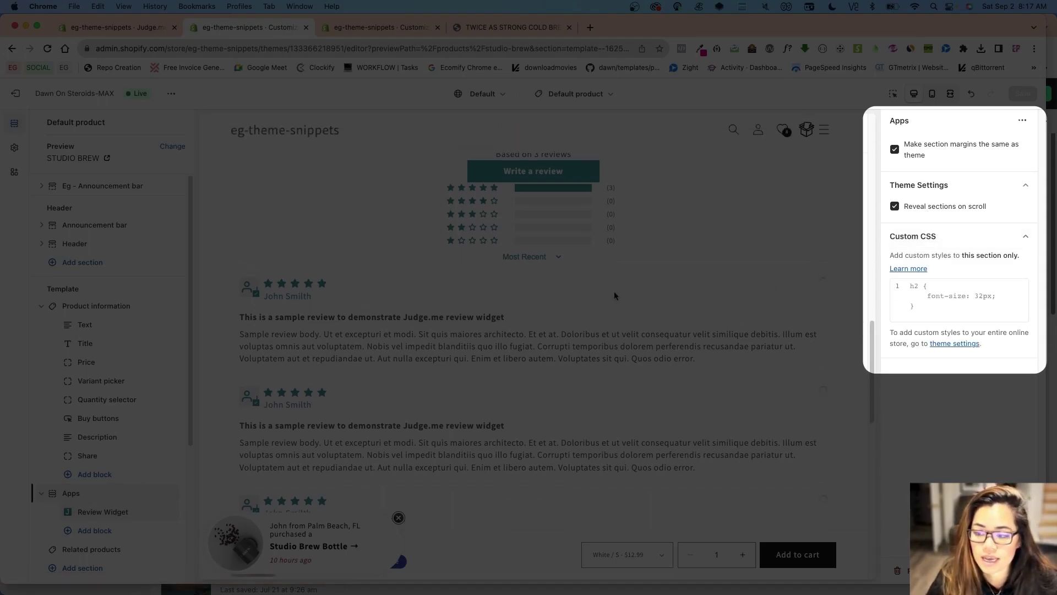
{"action": "scroll", "coordinate": [633, 264], "scroll_direction": "up", "scroll_amount": 1}
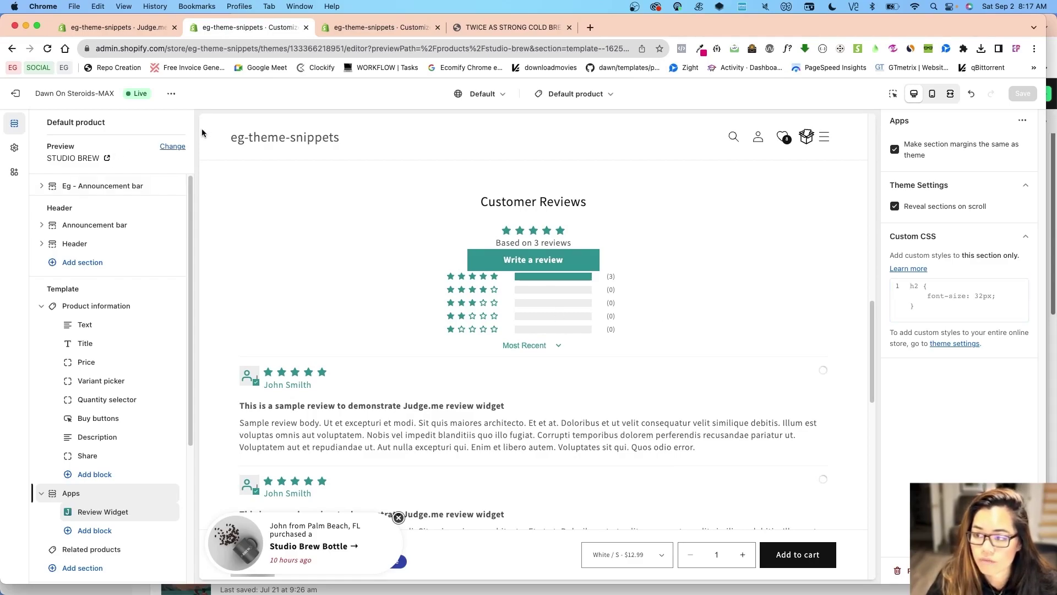
Exit the theme editor and open Judge.me Product Reviews from Apps.
{"action": "left_click", "coordinate": [15, 95]}
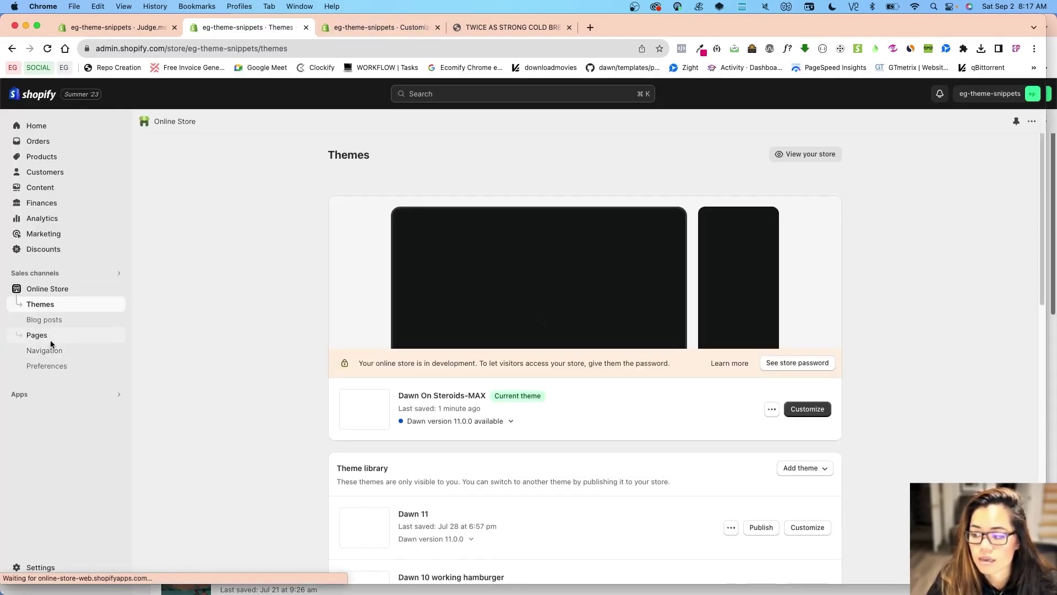
{"action": "left_click", "coordinate": [43, 392]}
{"action": "left_click", "coordinate": [407, 135]}
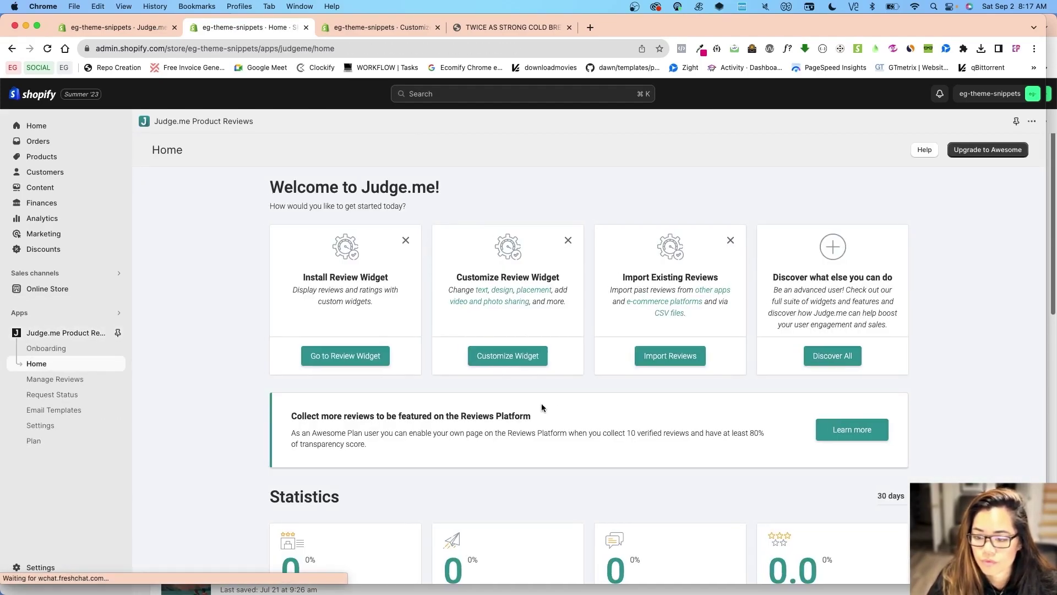
Dismiss the welcome tour, keep the Free plan, and close the setup checklist.
{"action": "scroll", "coordinate": [725, 505], "scroll_direction": "down", "scroll_amount": 2}
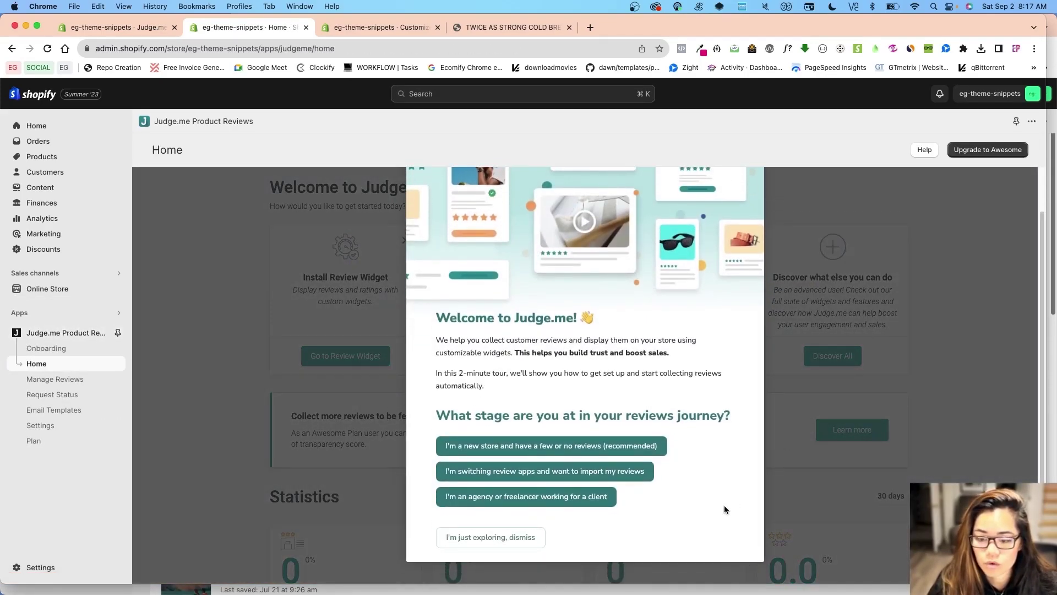
{"action": "left_click", "coordinate": [504, 539]}
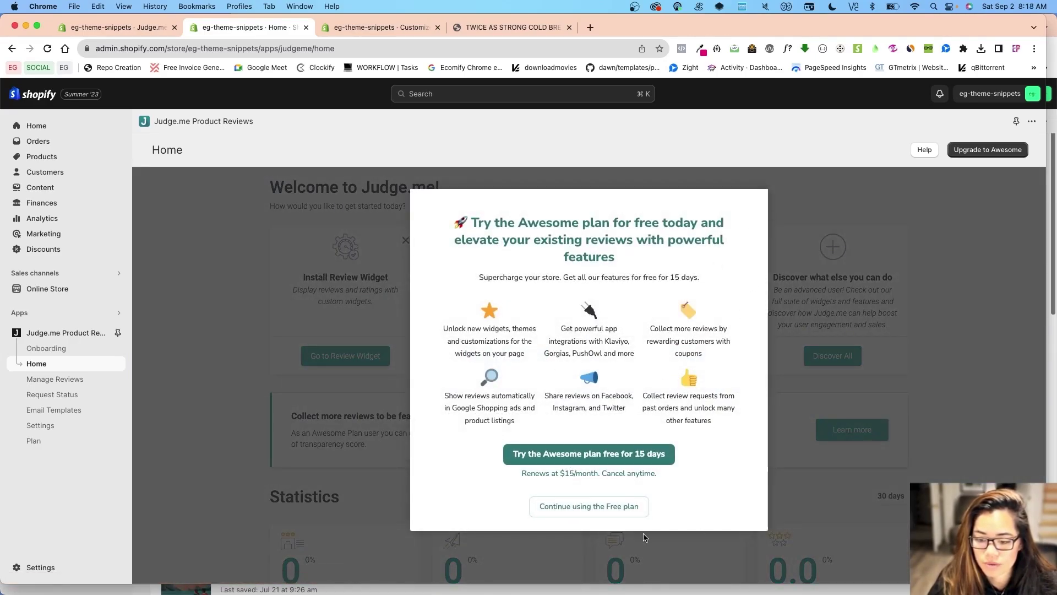
{"action": "left_click", "coordinate": [605, 506]}
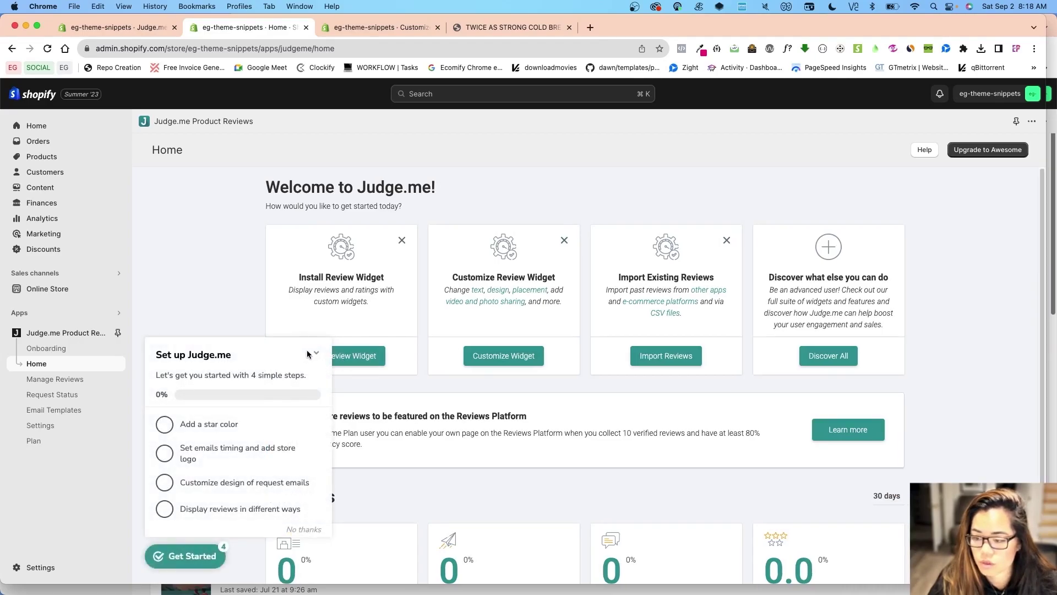
{"action": "left_click", "coordinate": [314, 354]}
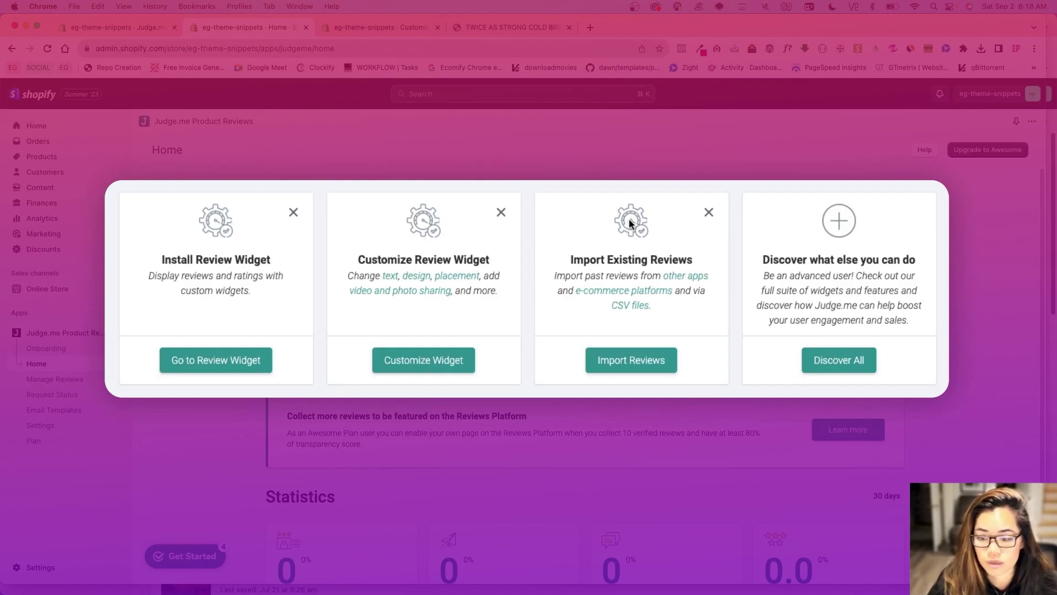
Set the review widget's primary colour to #86c0c0 and enable secondary colour #edf5f5.
{"action": "left_click", "coordinate": [433, 359]}
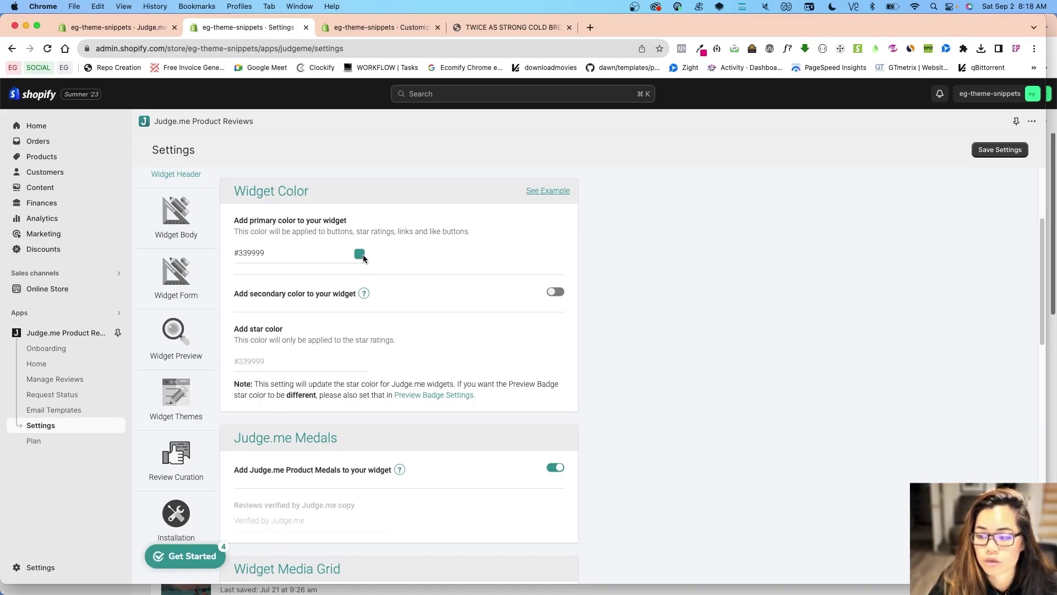
{"action": "left_click", "coordinate": [276, 253]}
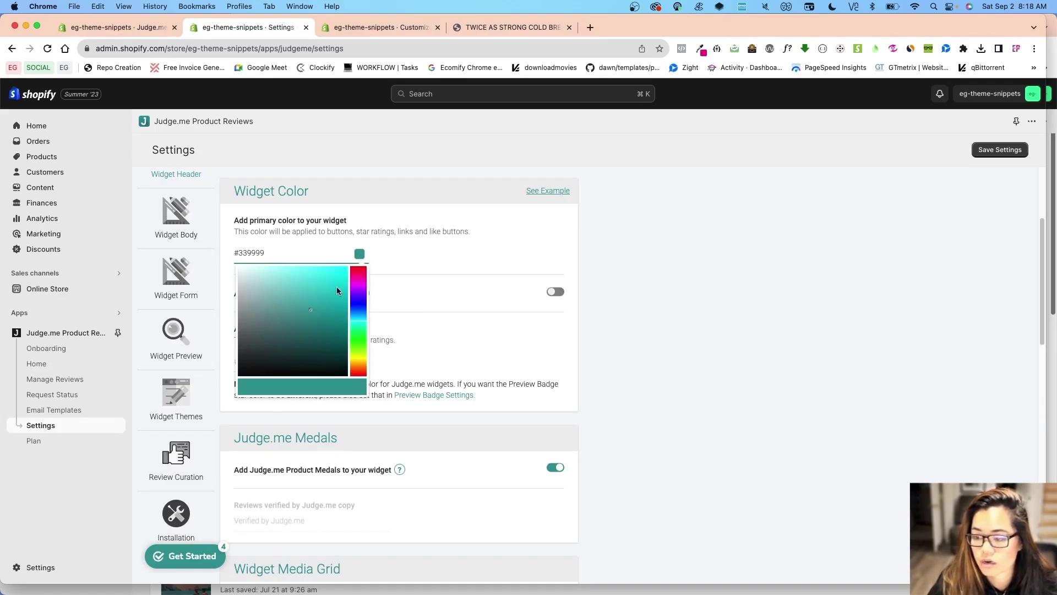
{"action": "mouse_move", "coordinate": [326, 311]}
{"action": "left_mouse_down"}
{"action": "mouse_move", "coordinate": [316, 325]}
{"action": "mouse_move", "coordinate": [271, 293]}
{"action": "left_mouse_up"}
{"action": "double_click", "coordinate": [260, 257]}
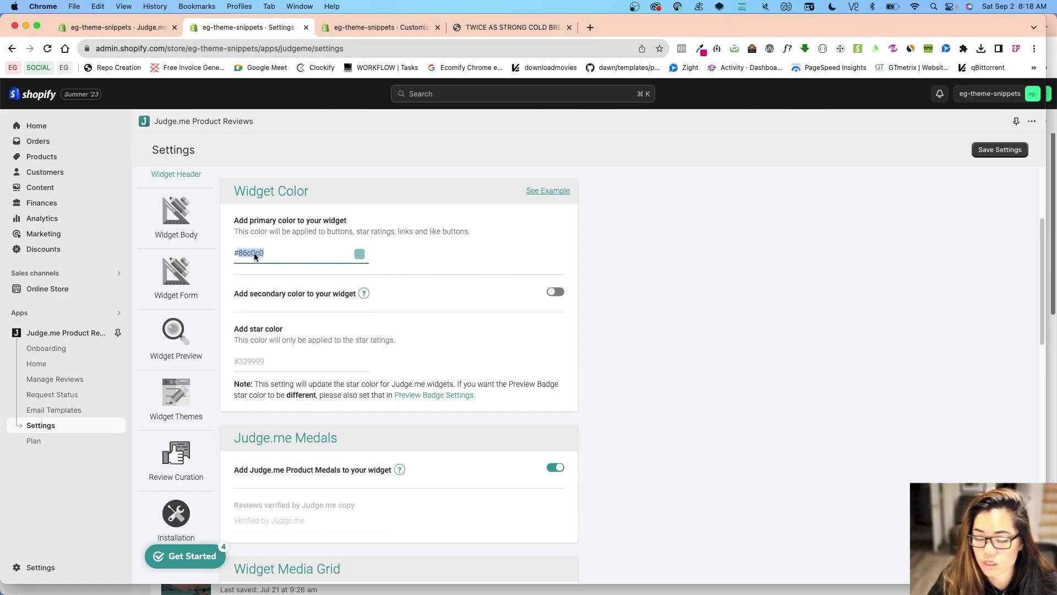
{"action": "left_click", "coordinate": [556, 292]}
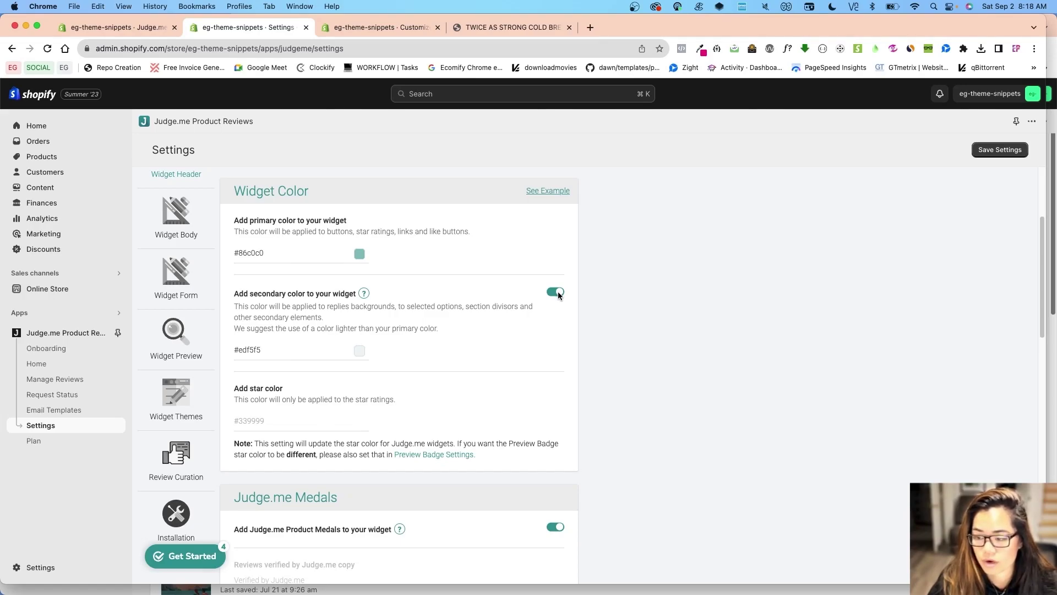
{"action": "scroll", "coordinate": [360, 355], "scroll_direction": "down", "scroll_amount": 1}
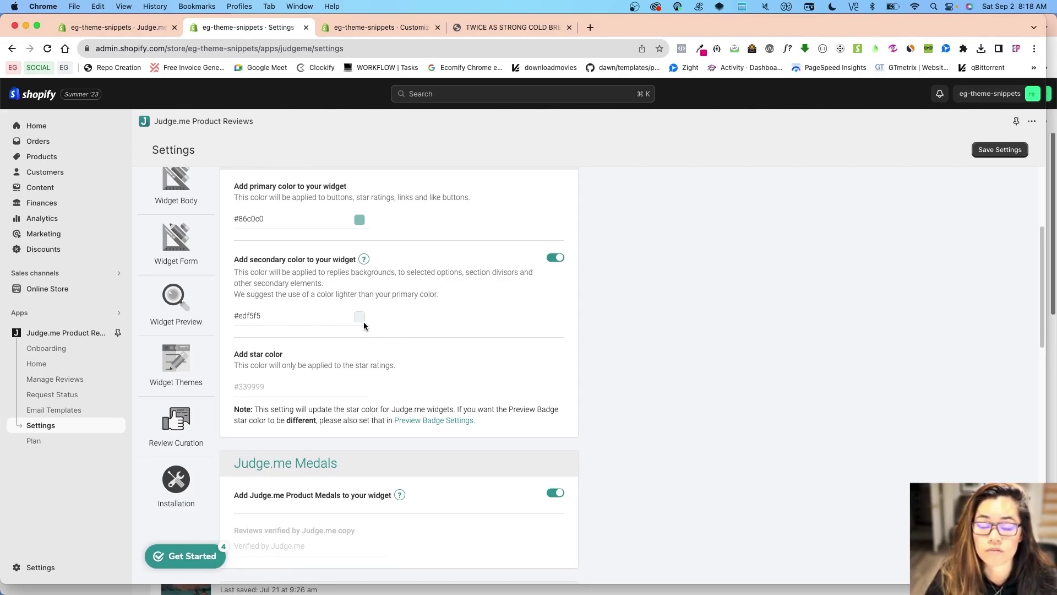
{"action": "scroll", "coordinate": [355, 363], "scroll_direction": "down", "scroll_amount": 1}
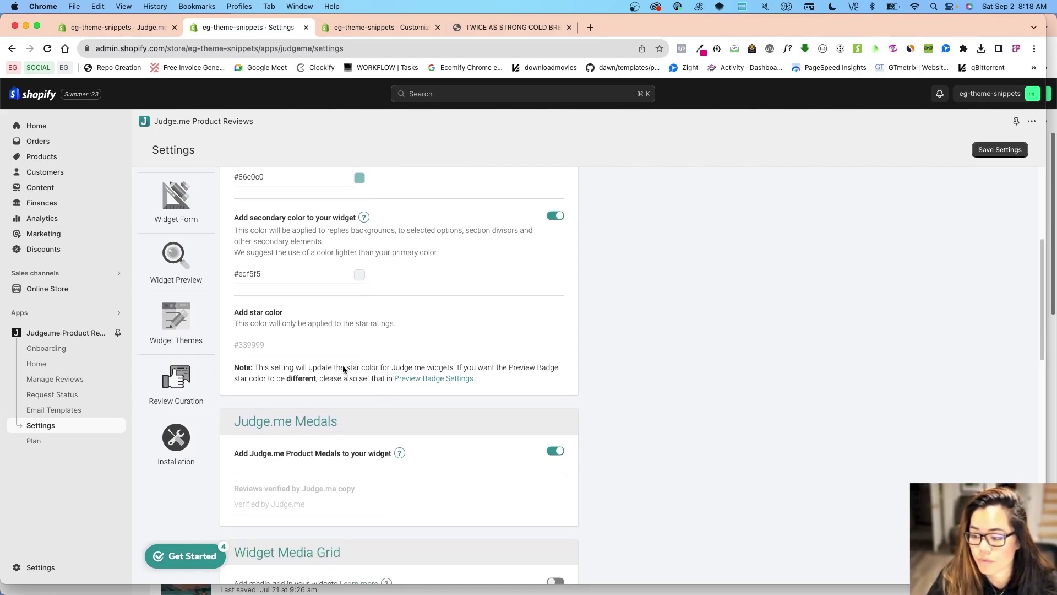
{"action": "scroll", "coordinate": [308, 341], "scroll_direction": "down", "scroll_amount": 1}
{"action": "scroll", "coordinate": [440, 397], "scroll_direction": "down", "scroll_amount": 10}
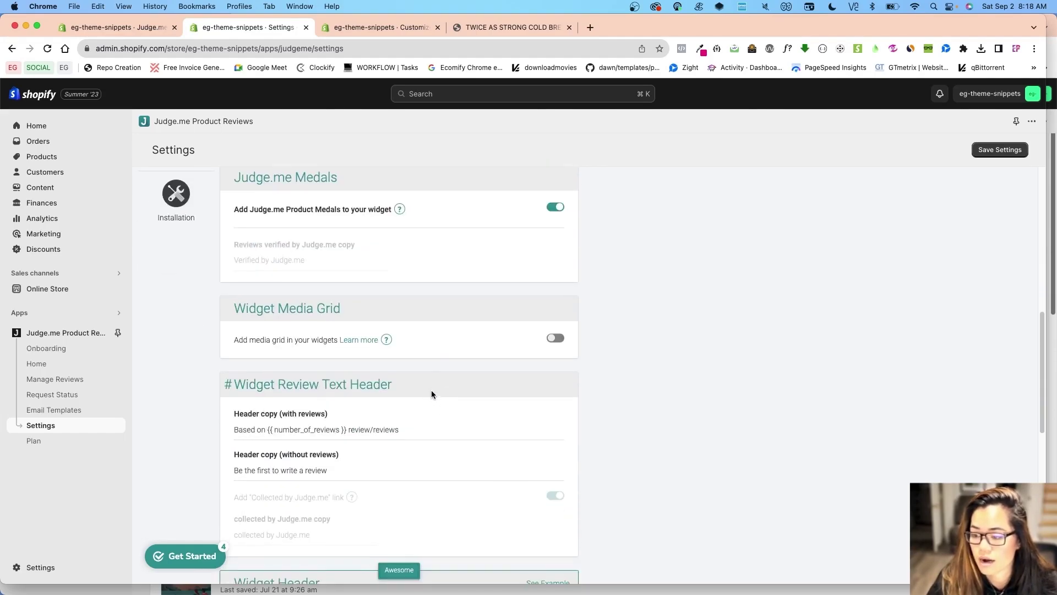
{"action": "scroll", "coordinate": [283, 380], "scroll_direction": "up", "scroll_amount": 7}
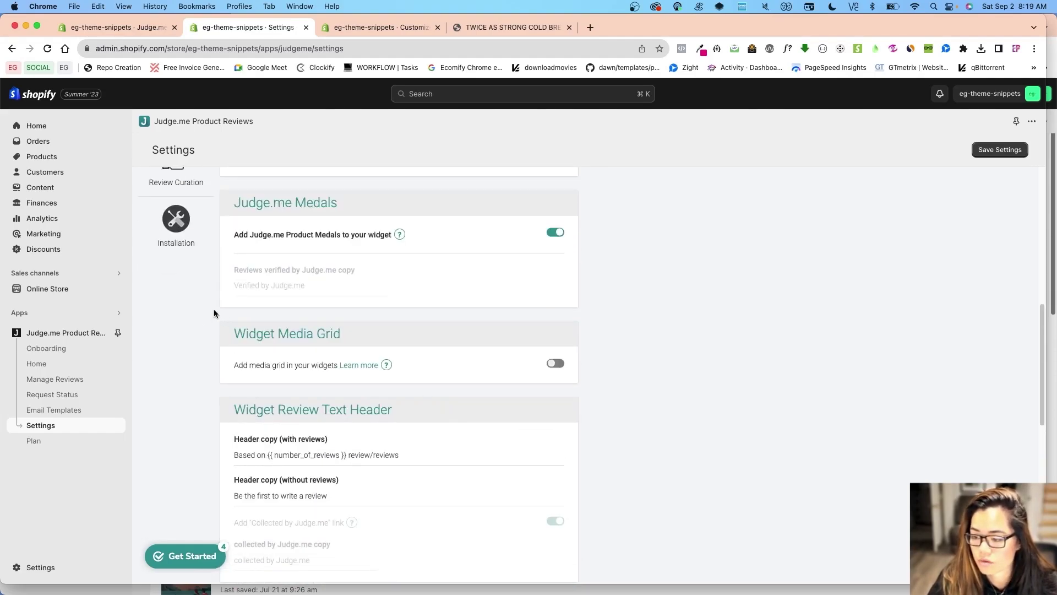
{"action": "scroll", "coordinate": [306, 406], "scroll_direction": "down", "scroll_amount": 6}
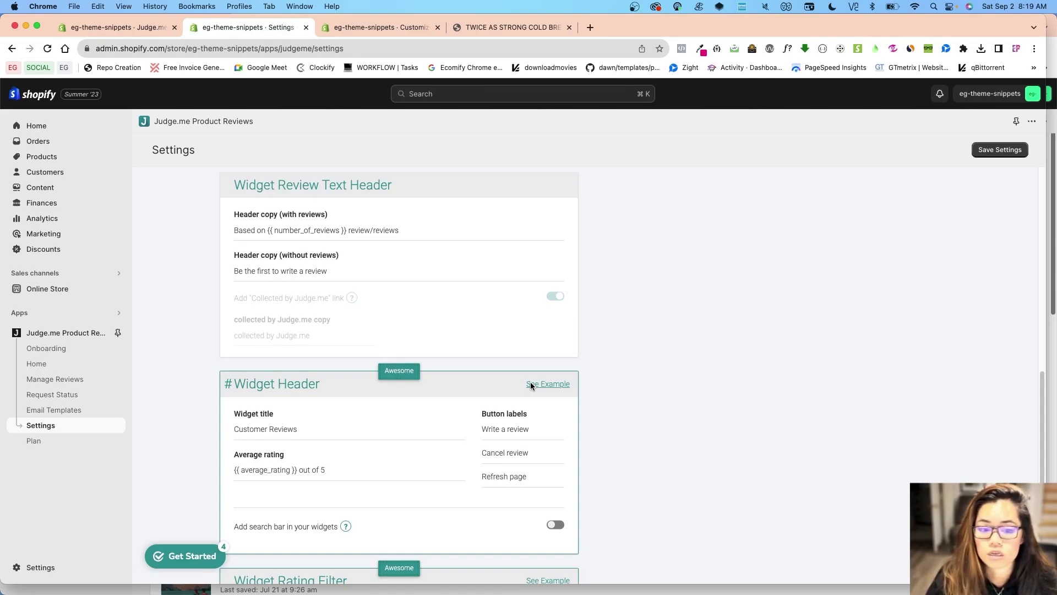
{"action": "scroll", "coordinate": [640, 388], "scroll_direction": "up", "scroll_amount": 4}
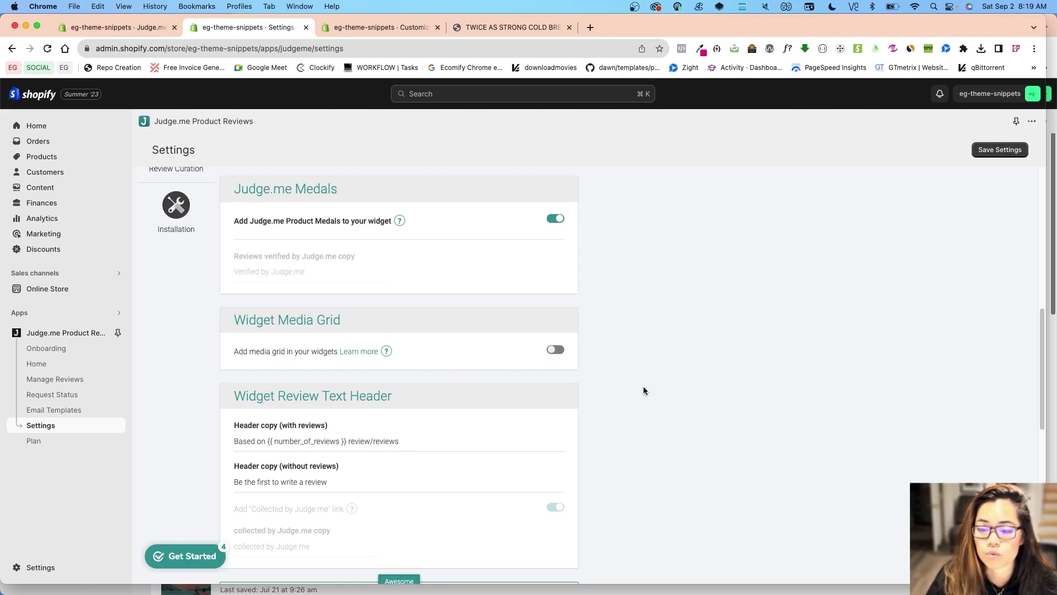
{"action": "scroll", "coordinate": [646, 386], "scroll_direction": "down", "scroll_amount": 1}
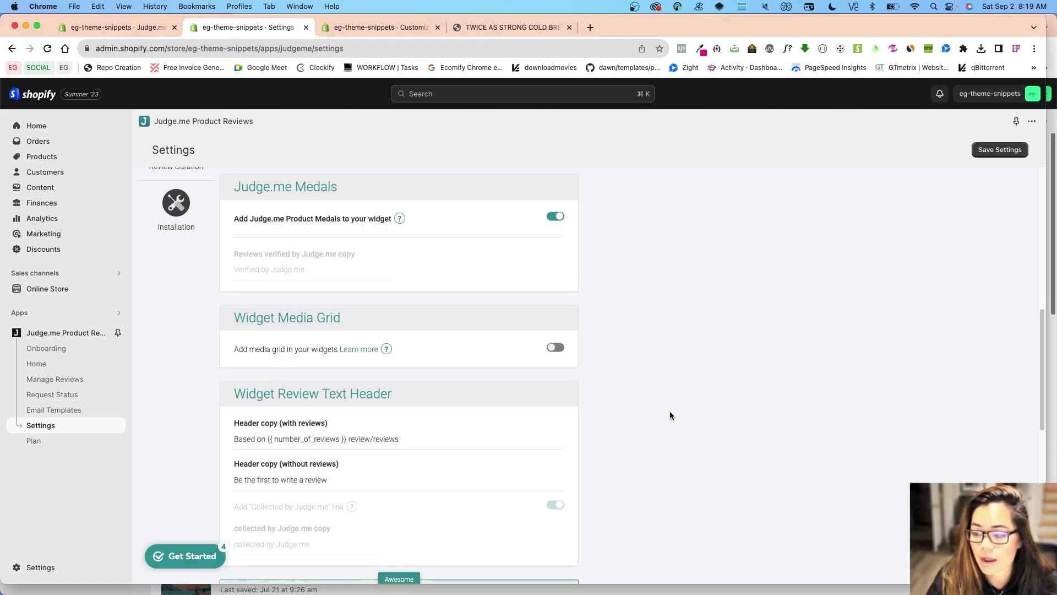
{"action": "scroll", "coordinate": [676, 434], "scroll_direction": "down", "scroll_amount": 1}
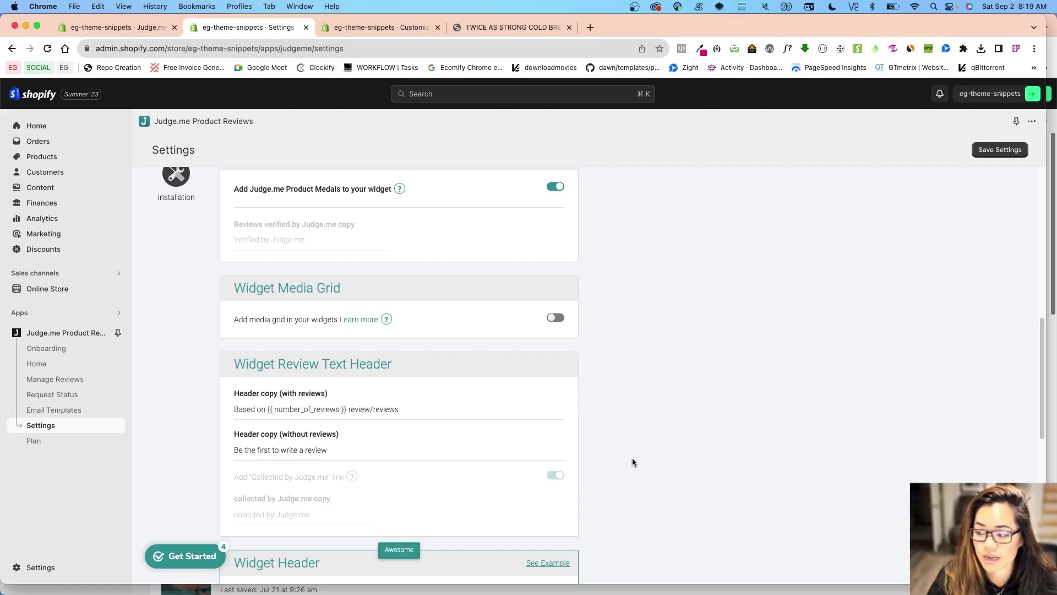
{"action": "scroll", "coordinate": [625, 447], "scroll_direction": "down", "scroll_amount": 2}
{"action": "scroll", "coordinate": [633, 443], "scroll_direction": "up", "scroll_amount": 10}
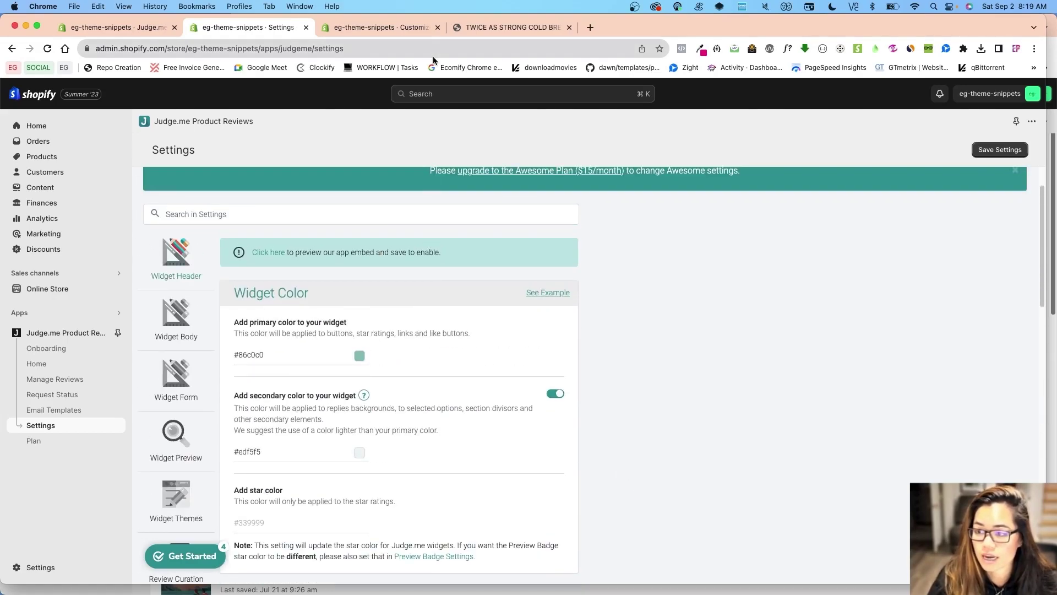
View the live store, open STUDIO BREW 4, and scroll to its Customer Reviews widget.
{"action": "left_click", "coordinate": [401, 27]}
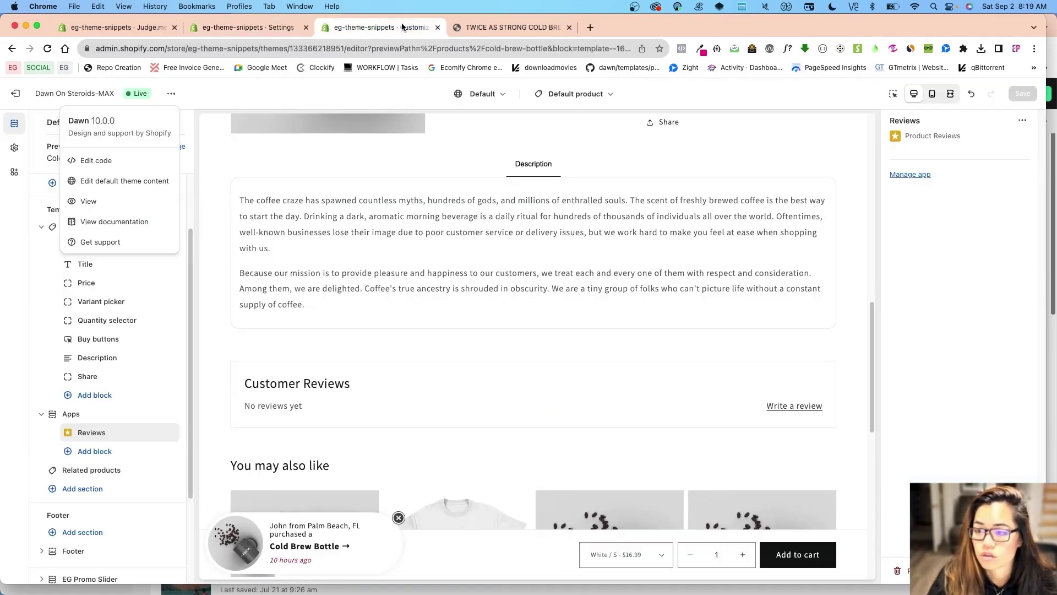
{"action": "left_click", "coordinate": [124, 205]}
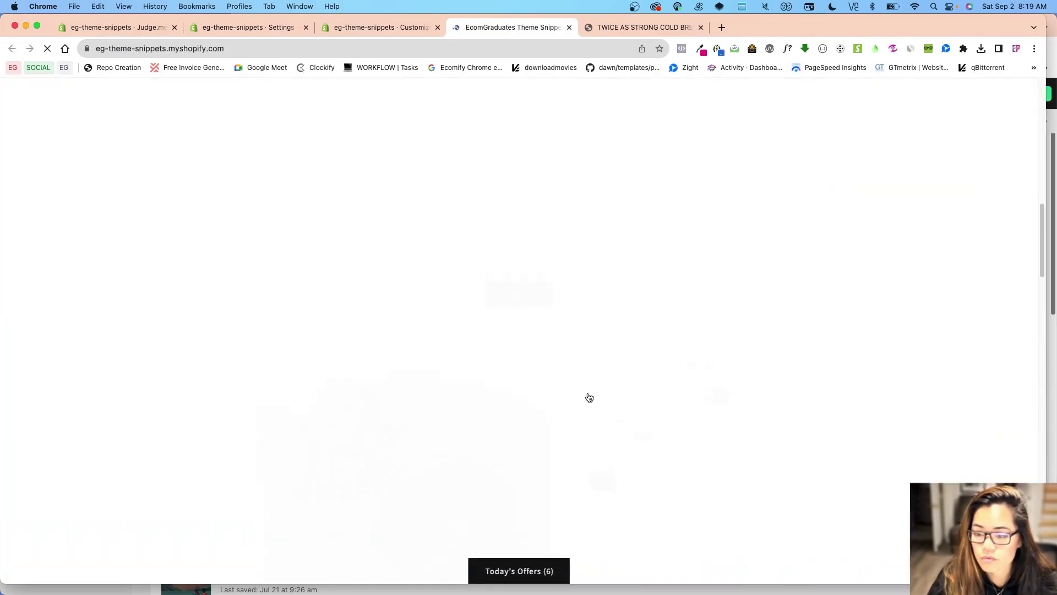
{"action": "scroll", "coordinate": [381, 390], "scroll_direction": "down", "scroll_amount": 15}
{"action": "scroll", "coordinate": [453, 378], "scroll_direction": "up", "scroll_amount": 5}
{"action": "left_click", "coordinate": [303, 333]}
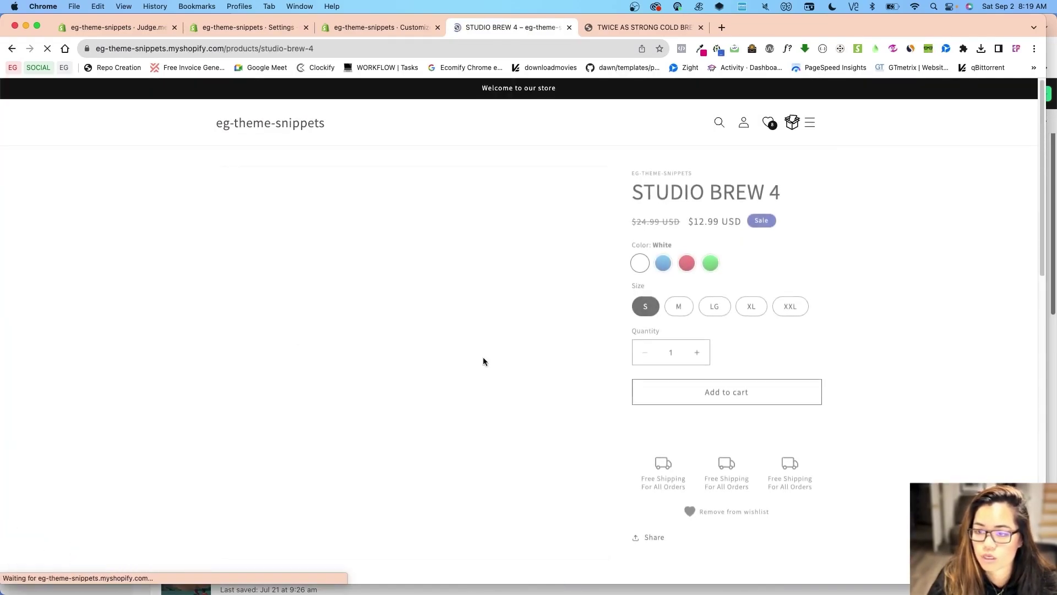
{"action": "scroll", "coordinate": [514, 381], "scroll_direction": "down", "scroll_amount": 10}
{"action": "scroll", "coordinate": [606, 388], "scroll_direction": "down", "scroll_amount": 5}
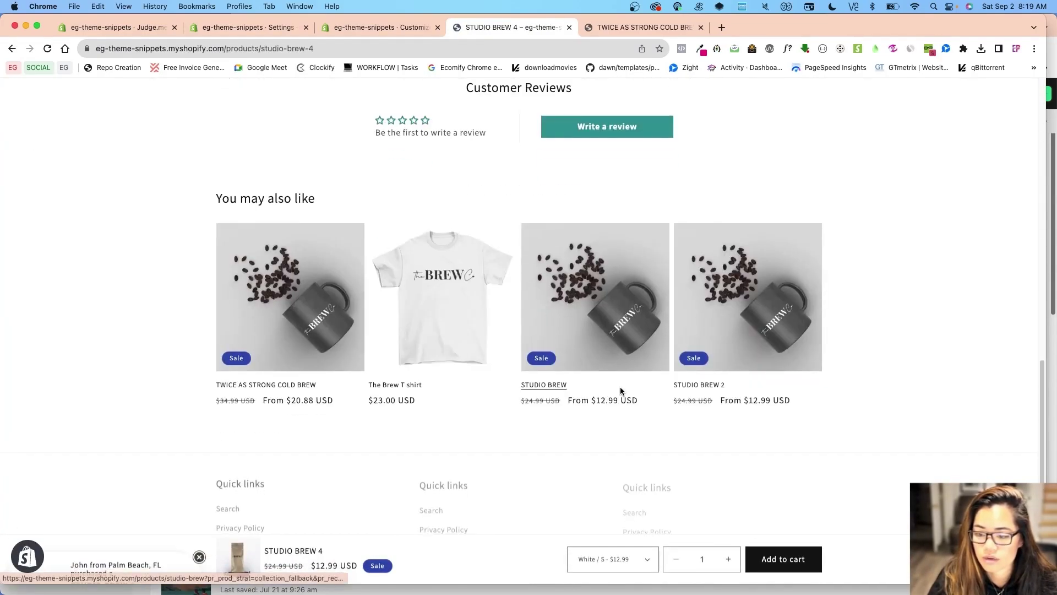
{"action": "scroll", "coordinate": [605, 220], "scroll_direction": "up", "scroll_amount": 3}
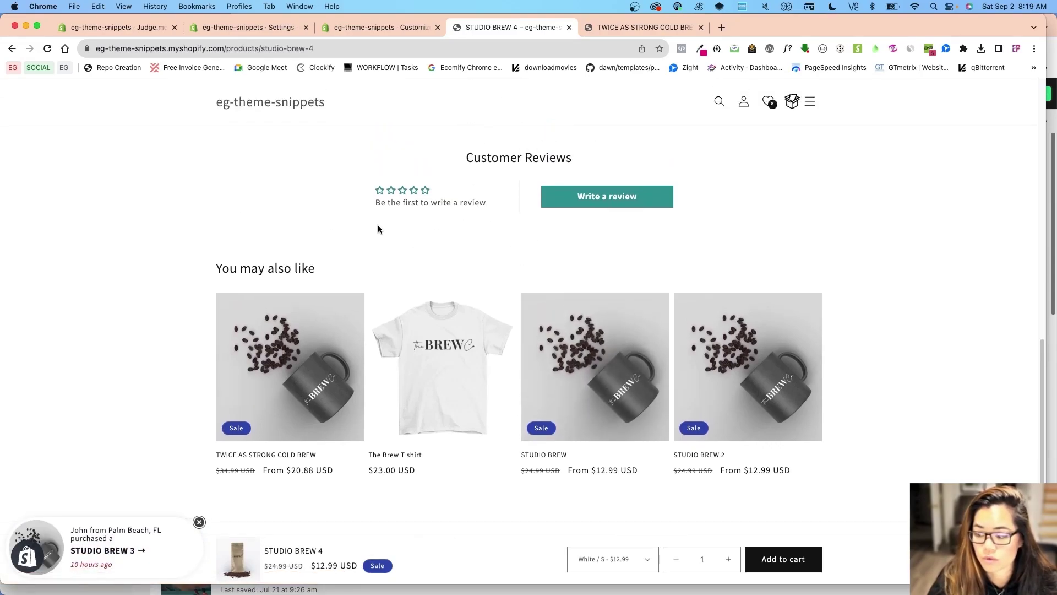